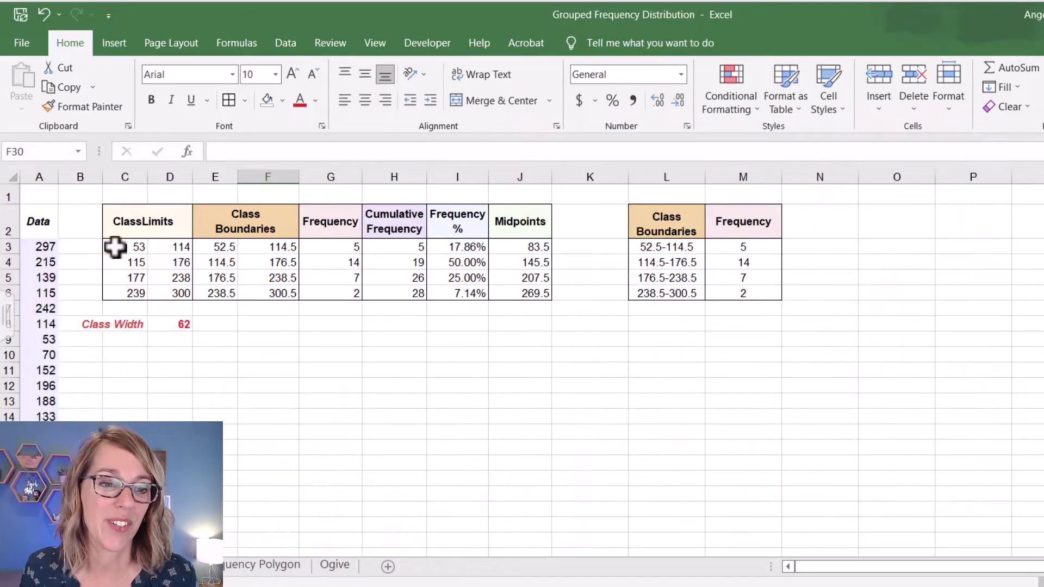
Step: Select the 28 credit values in cells A3 through A30 as the chart data
left_click(43, 249)
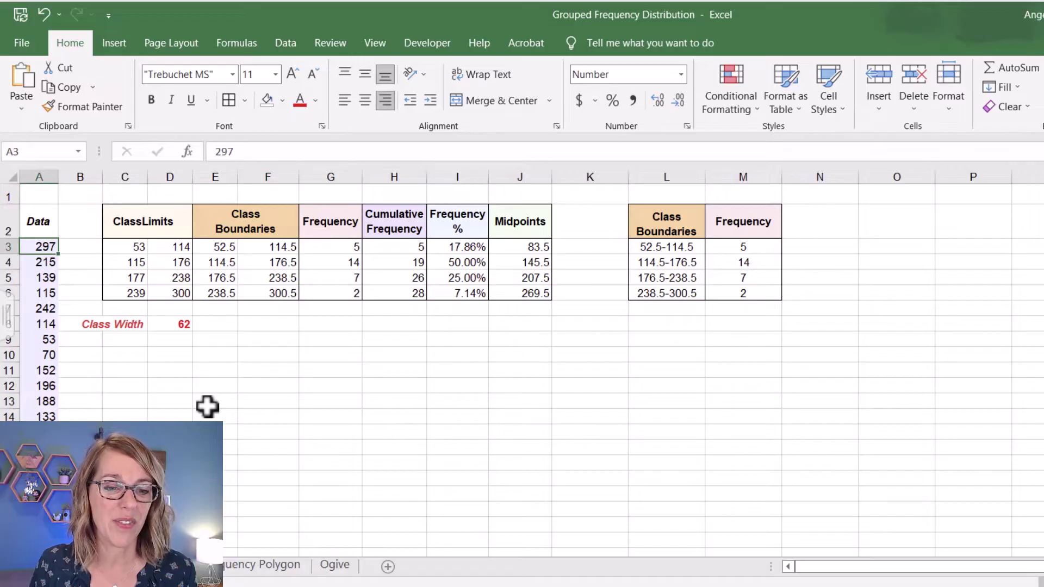
scroll(207, 407, "down", 7)
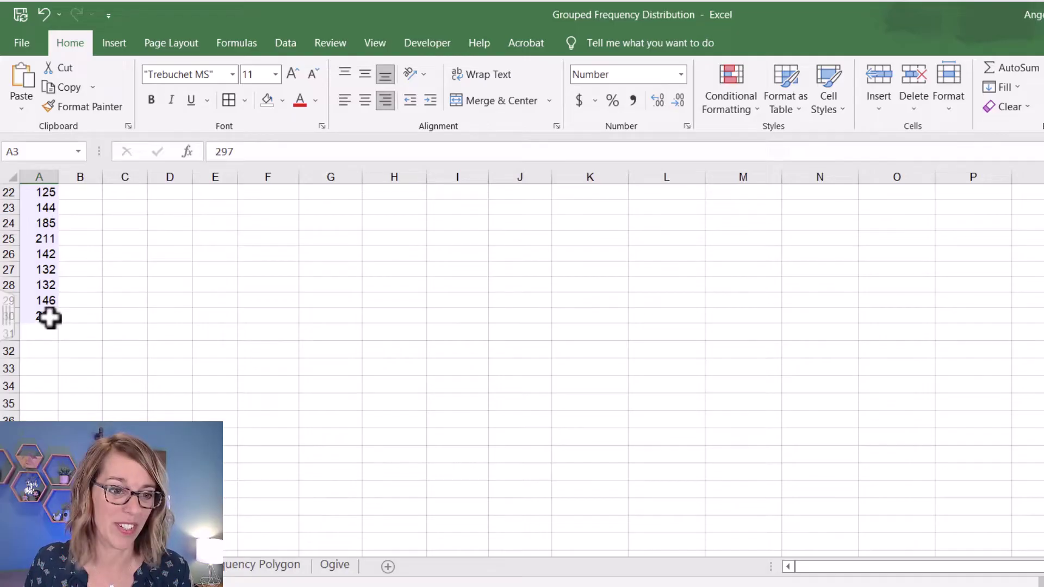
left_click_drag(49, 318, 47, 317)
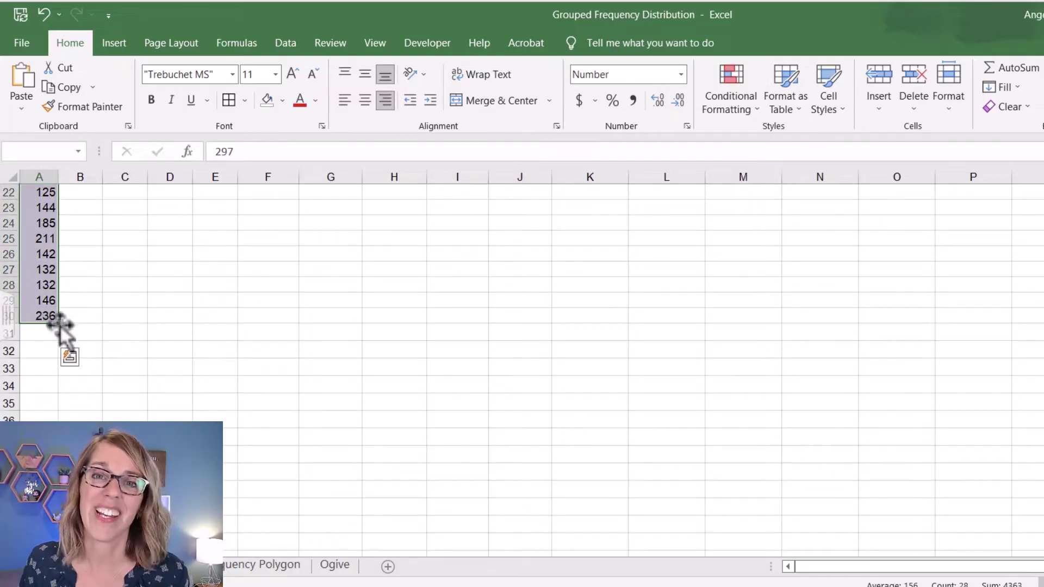
scroll(375, 394, "up", 4)
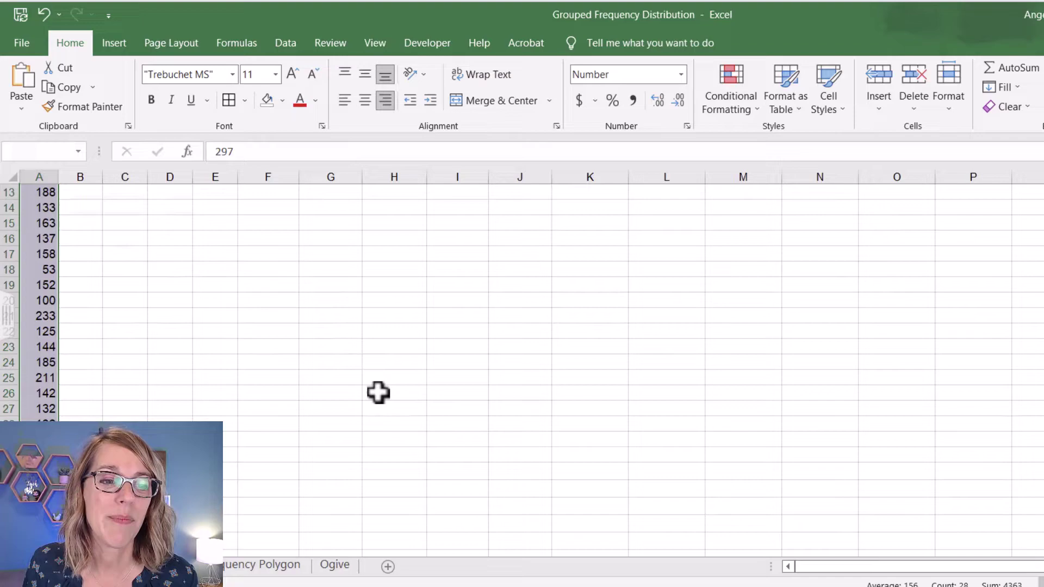
scroll(378, 392, "up", 1)
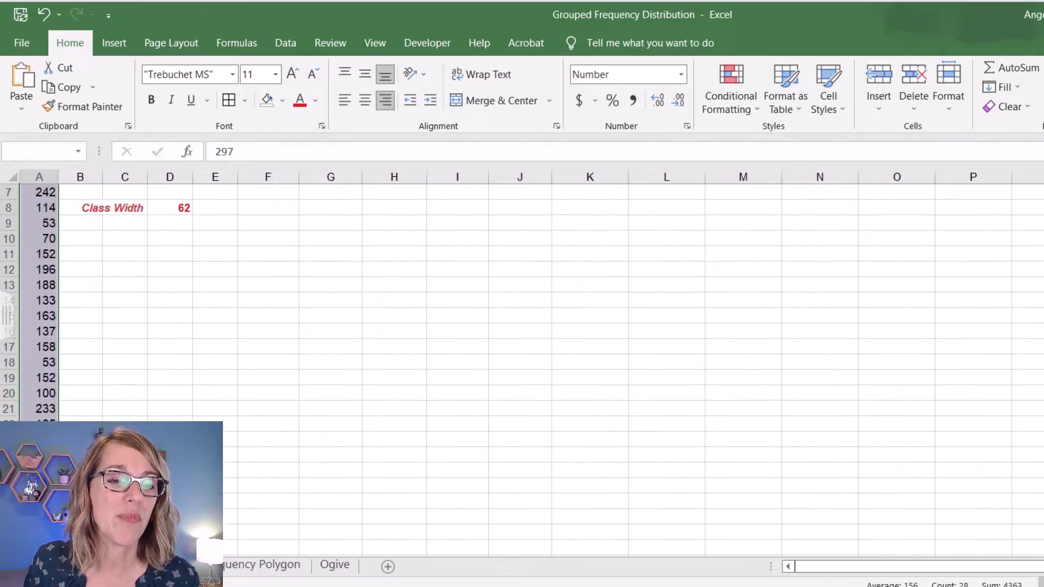
scroll(118, 52, "up", 2)
Step: Insert a Histogram statistic chart of the selected credit values
left_click(114, 43)
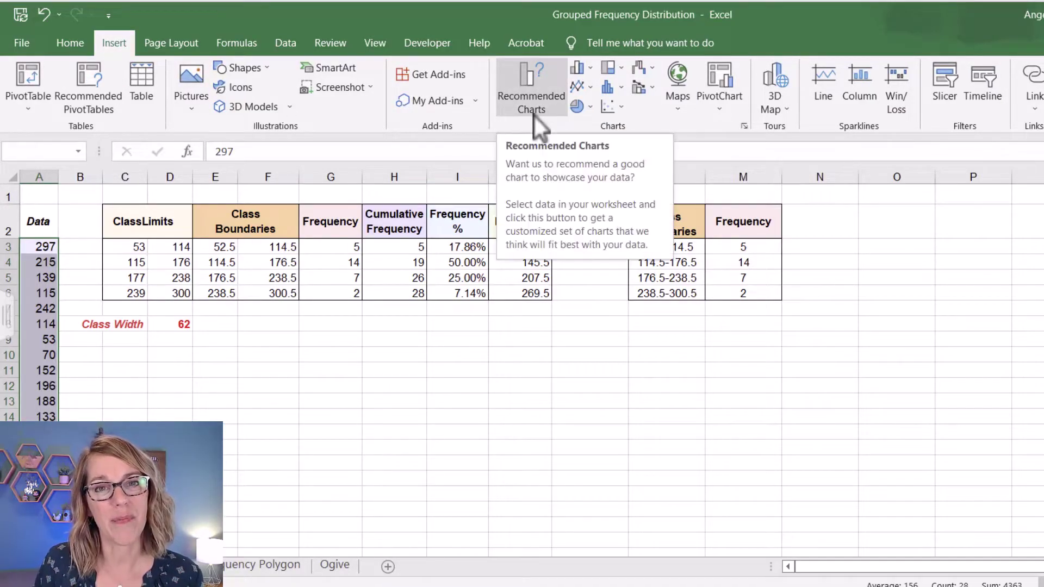
left_click(608, 89)
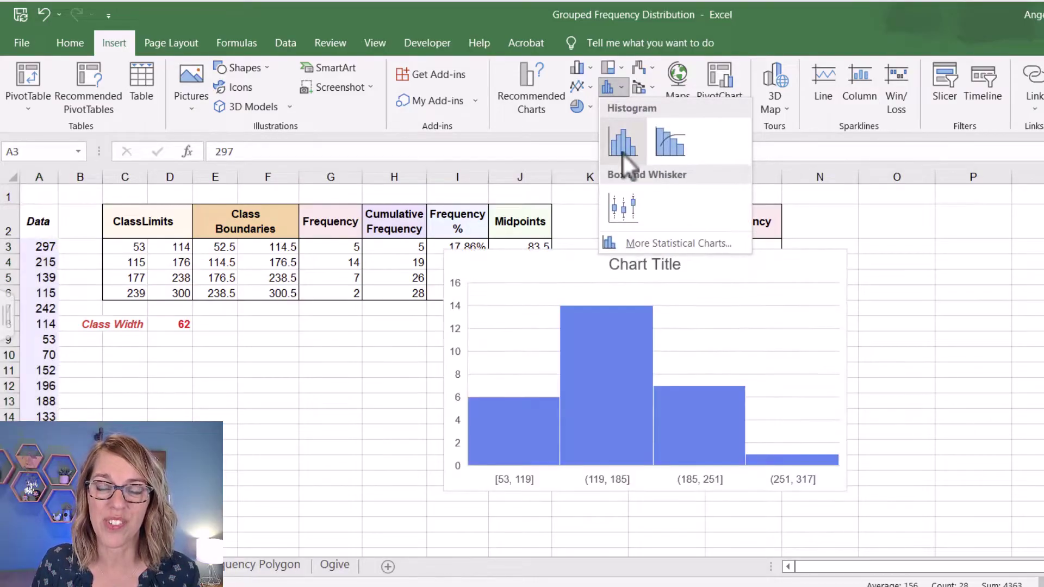
left_click(623, 144)
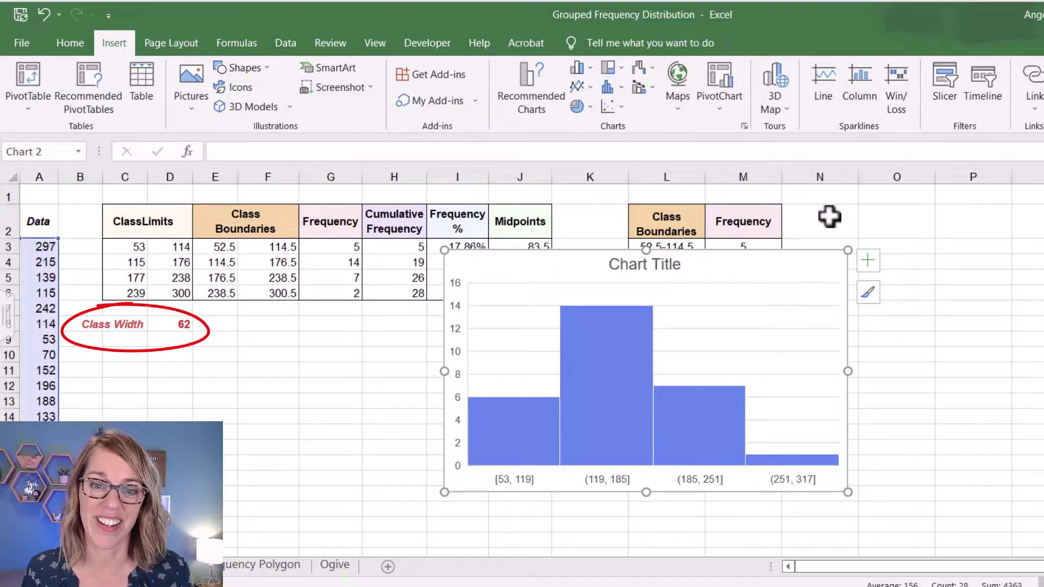
Step: Set the histogram's horizontal axis to a fixed bin width of 62
left_click(625, 482)
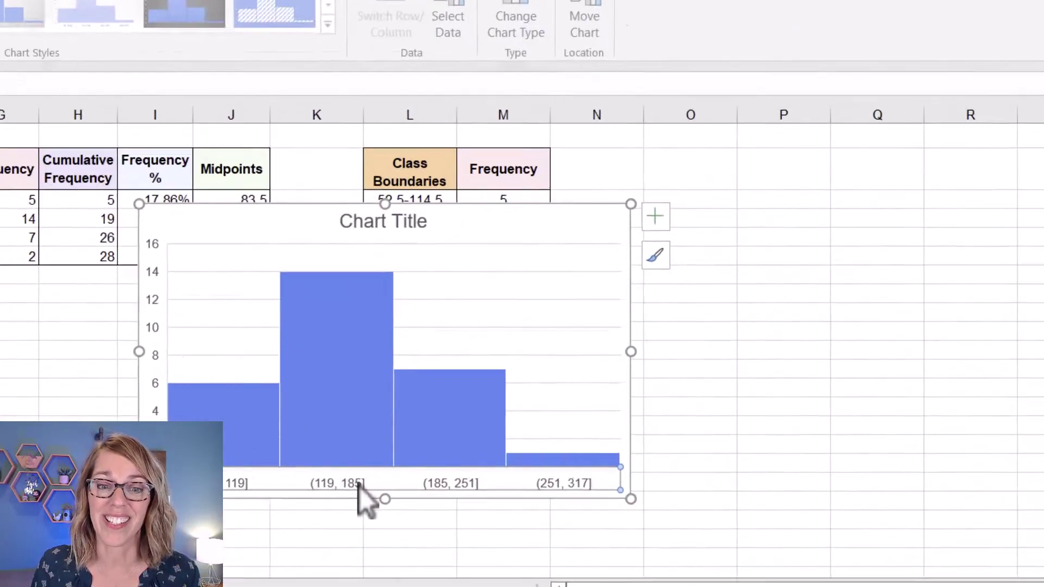
double_click(360, 487)
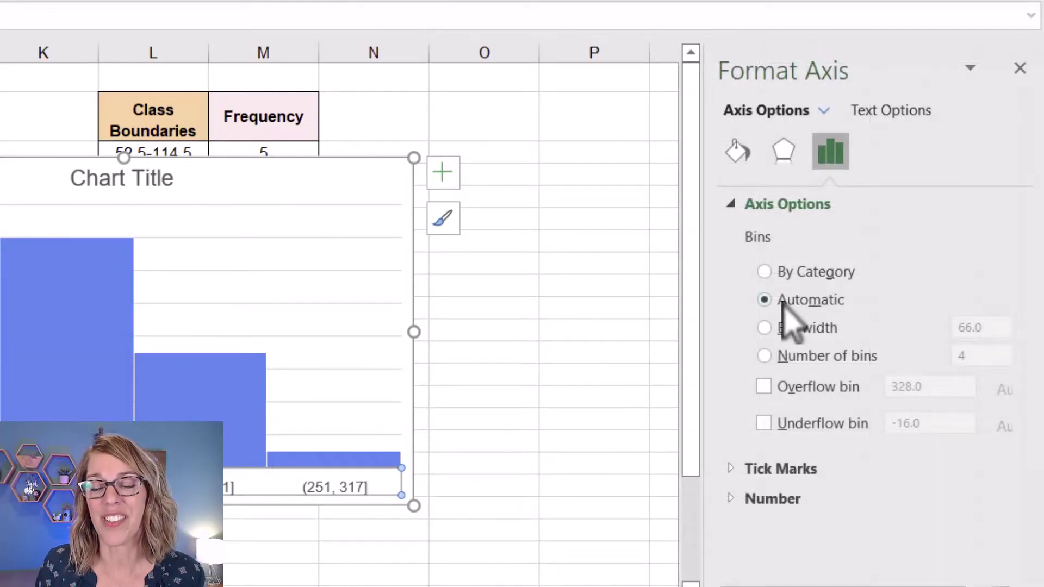
left_click(766, 328)
left_click_drag(990, 329, 931, 342)
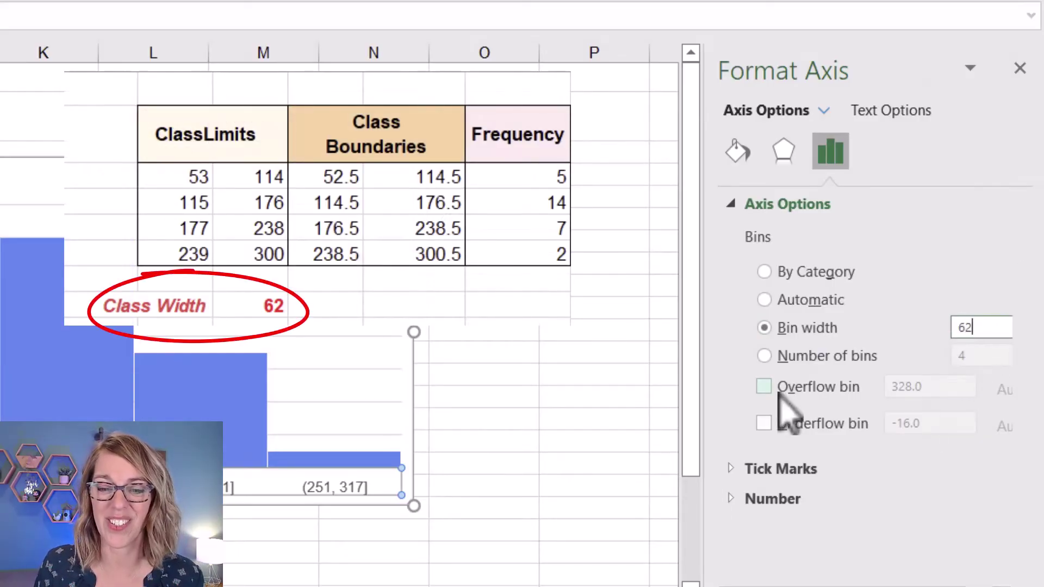
key("Return")
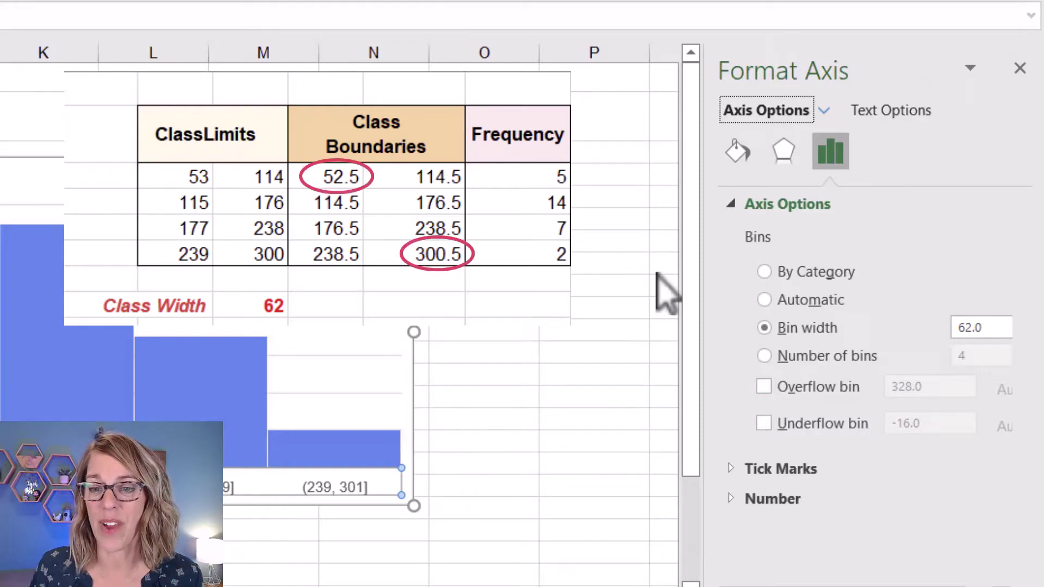
Step: Turn on an overflow bin at 300.5 and an underflow bin at 52.5
left_click(763, 387)
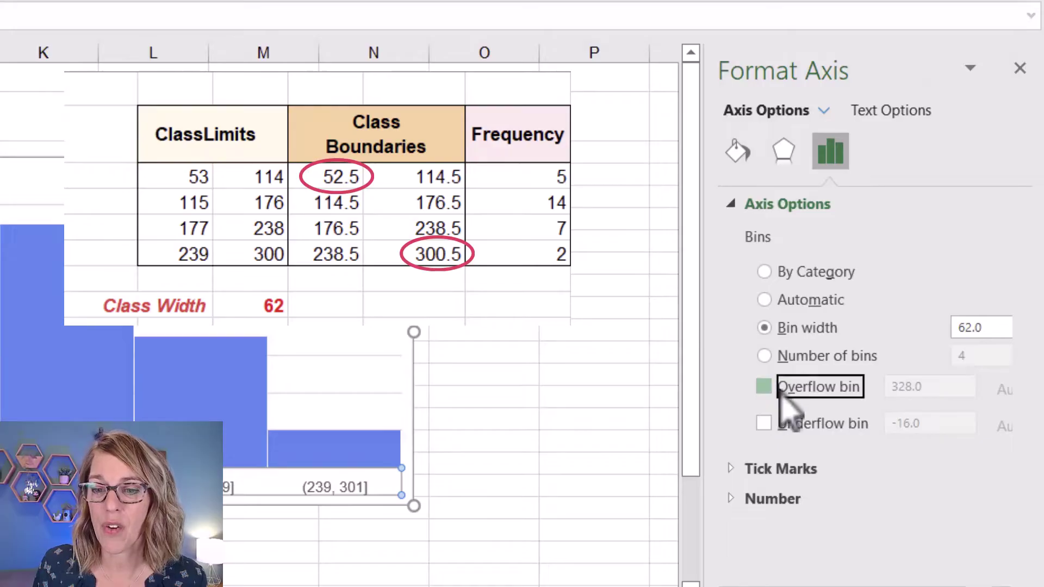
left_click_drag(947, 388, 862, 389)
type("30")
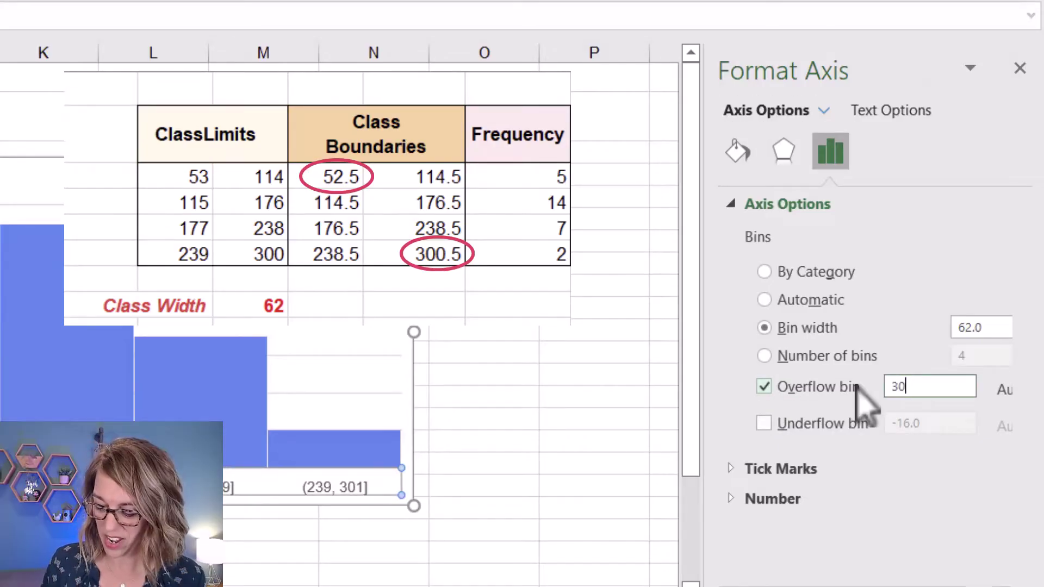
type("0.5")
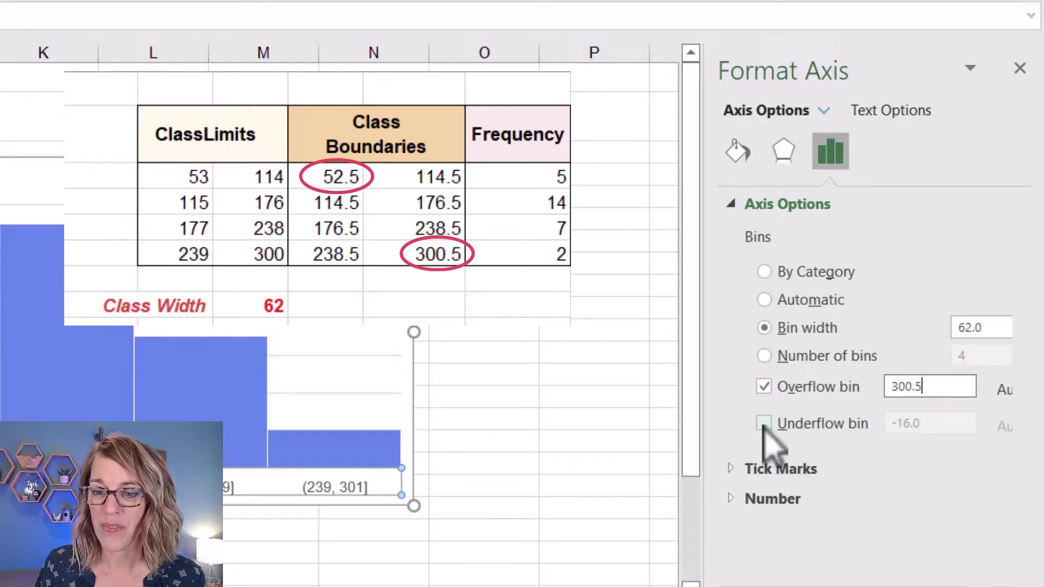
key("Return")
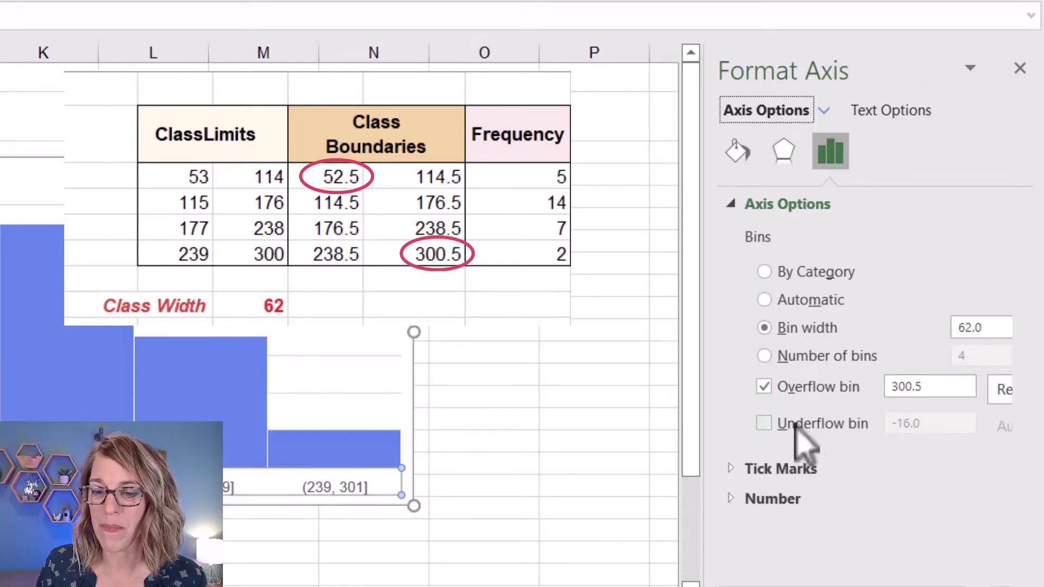
left_click(764, 424)
left_click_drag(939, 427, 875, 432)
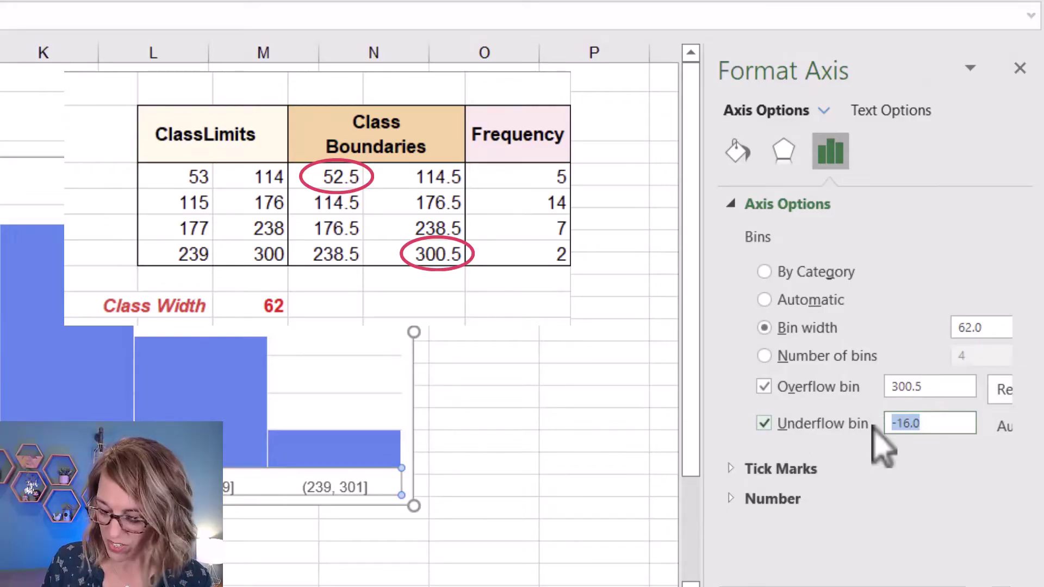
type("52.5")
key("Return")
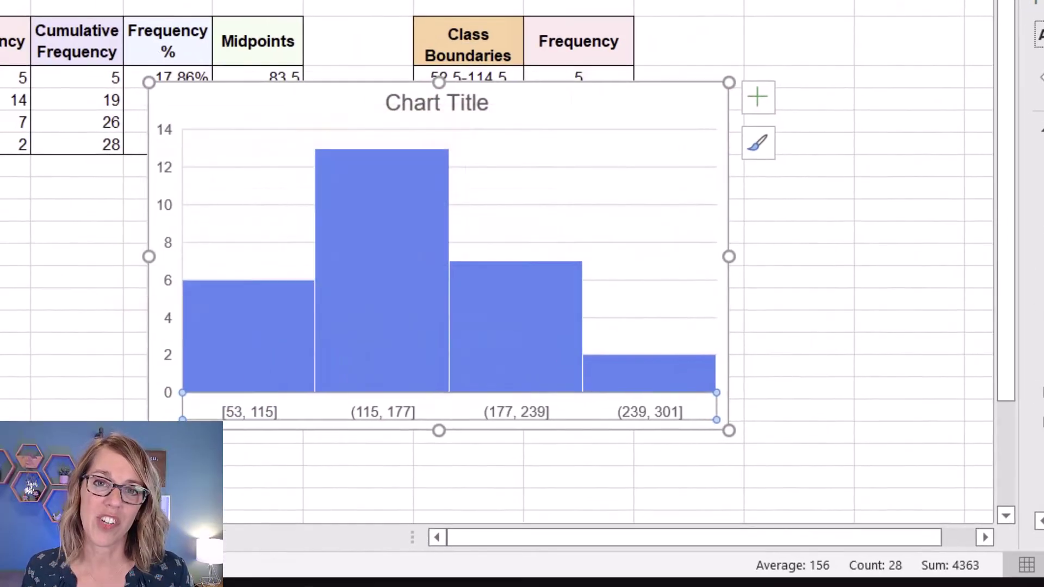
Step: Replace the chart title placeholder with 'Histogram of college Credits'
left_click(457, 109)
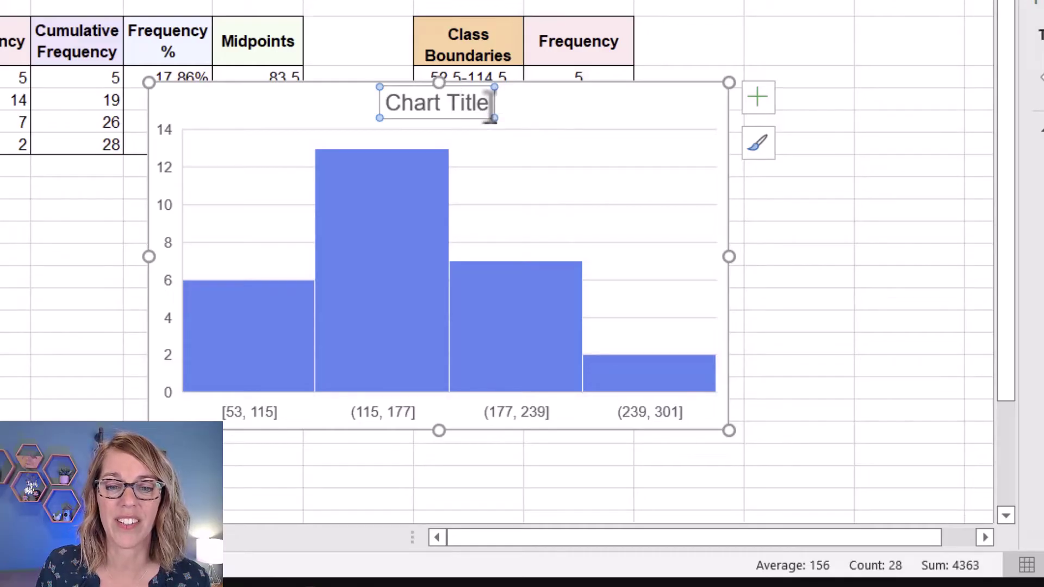
left_click_drag(491, 107, 410, 107)
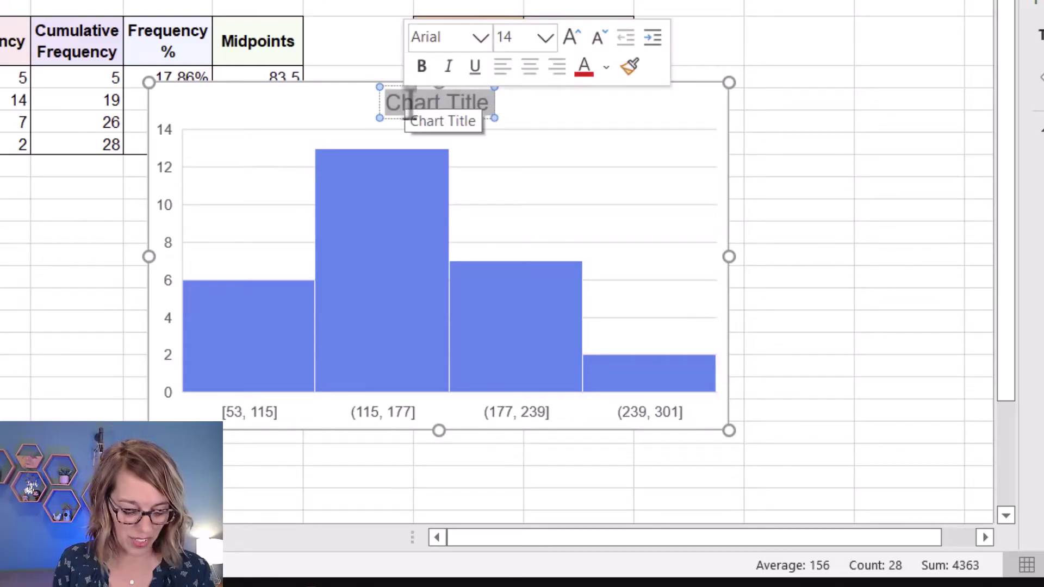
type("Hist")
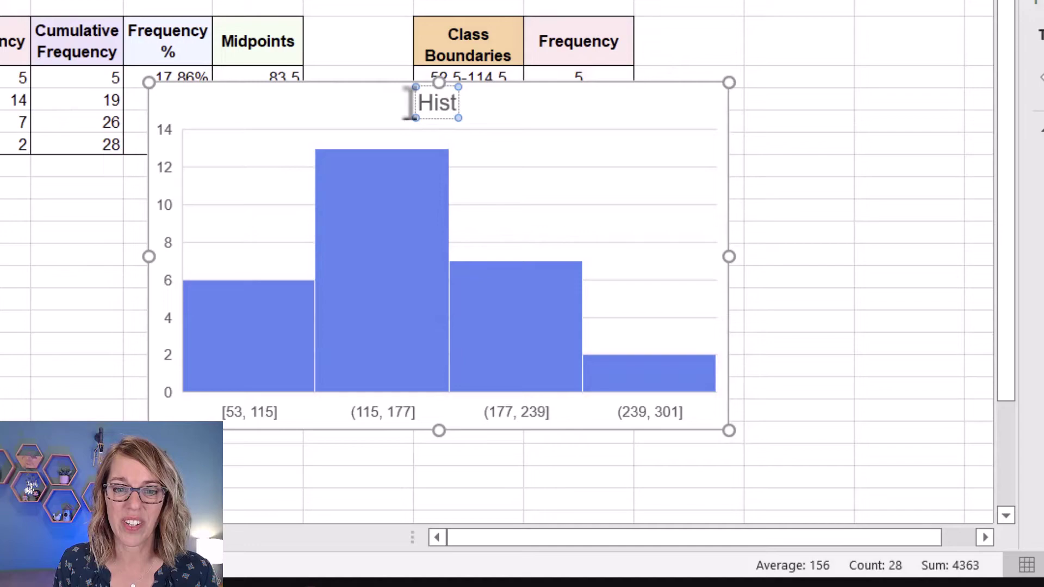
type("ogram of colle")
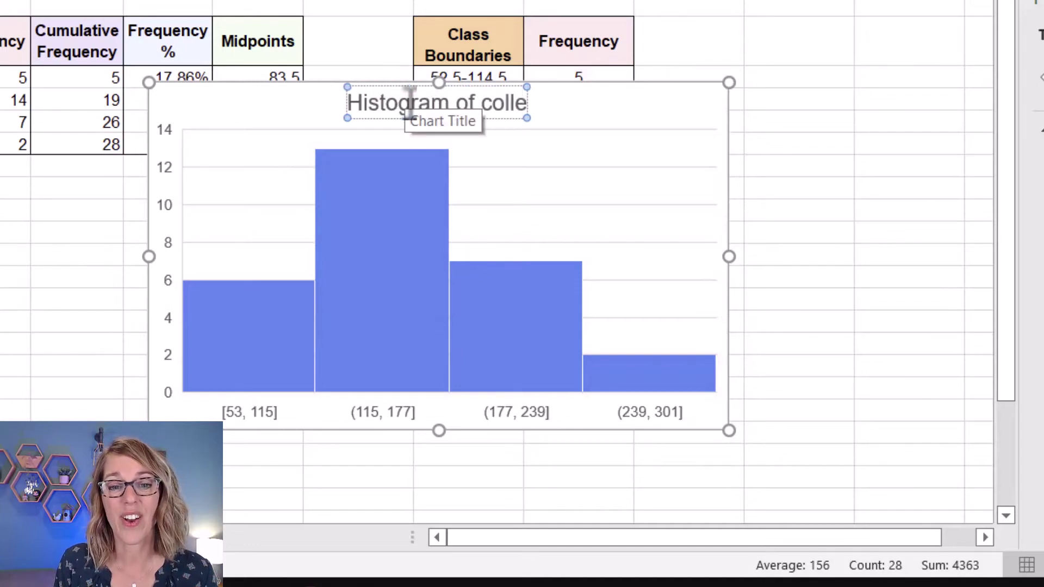
type("ge Credits")
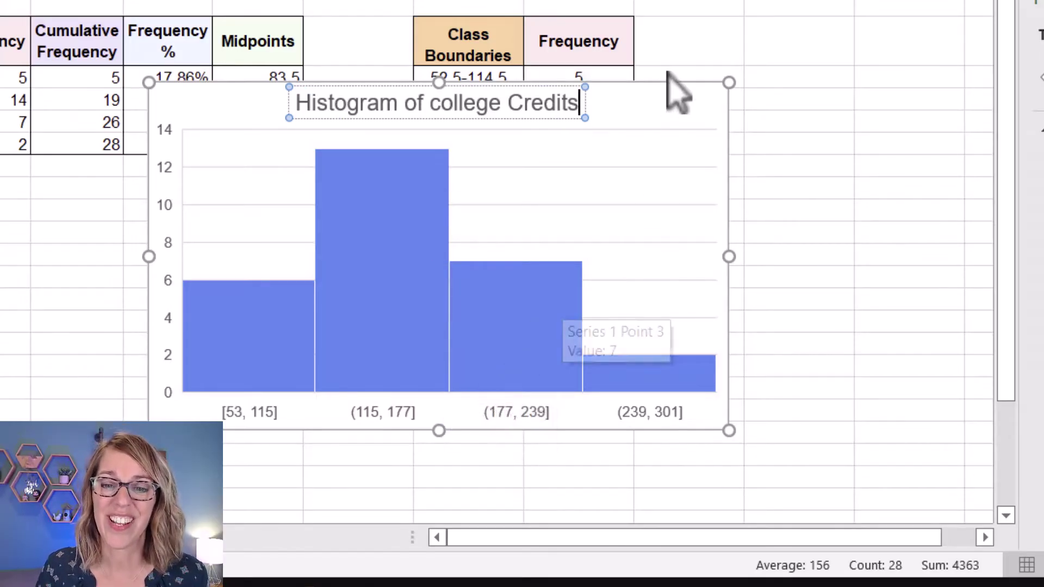
Step: Add axis titles and label the horizontal axis 'College credits'
left_click(675, 104)
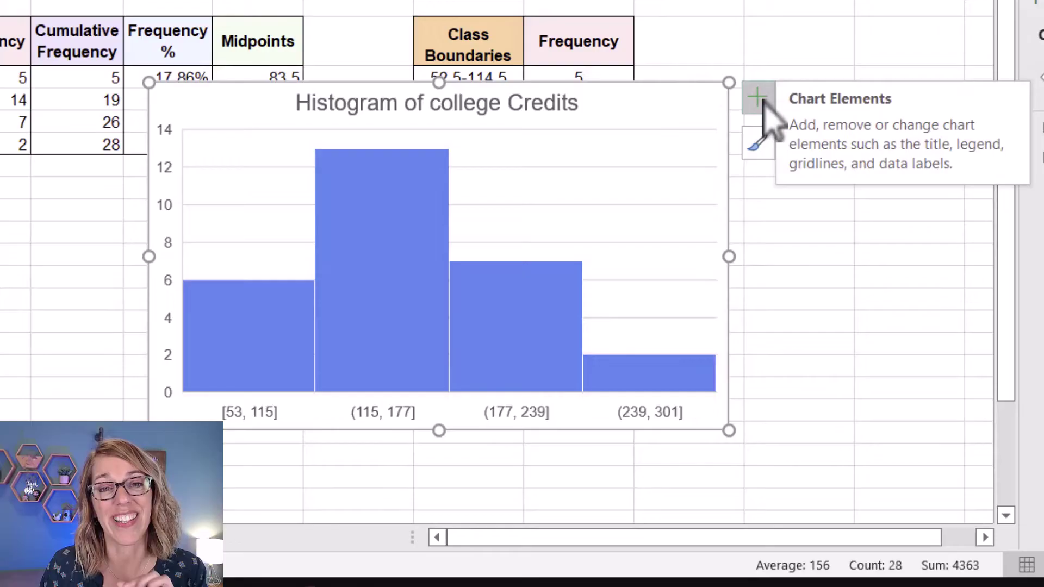
left_click(763, 99)
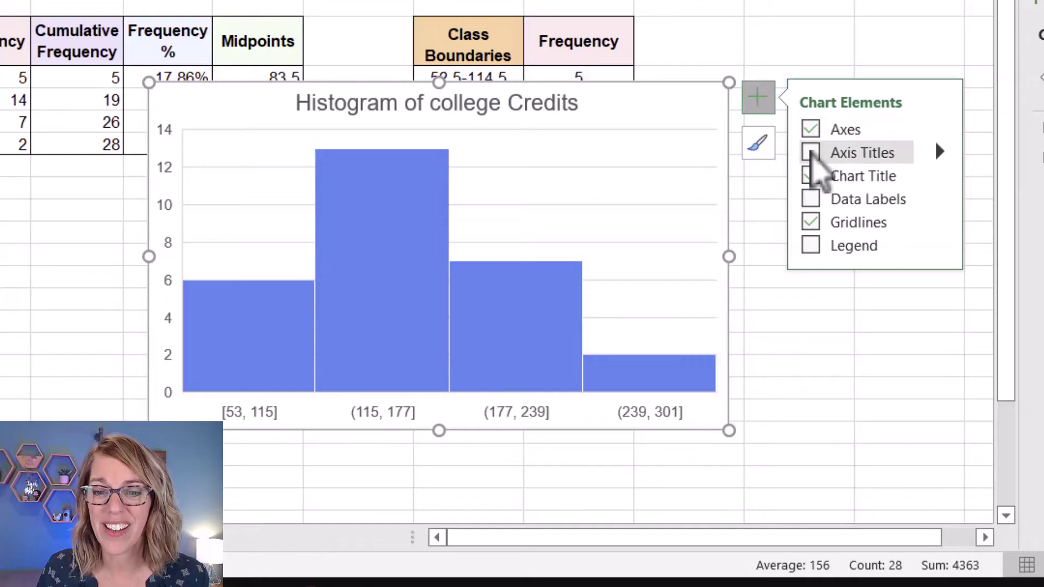
left_click(810, 152)
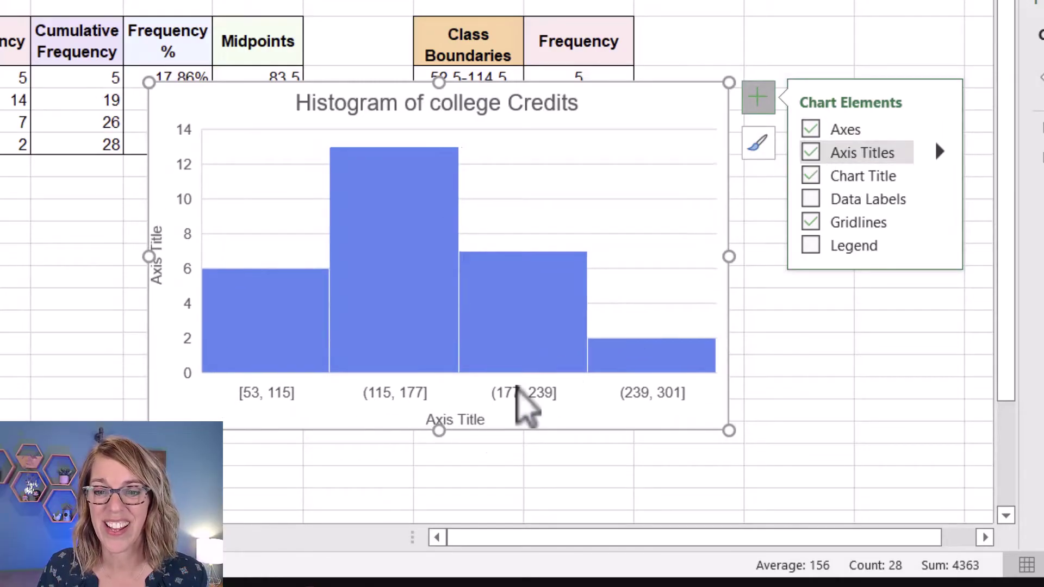
left_click(473, 414)
left_click(487, 414)
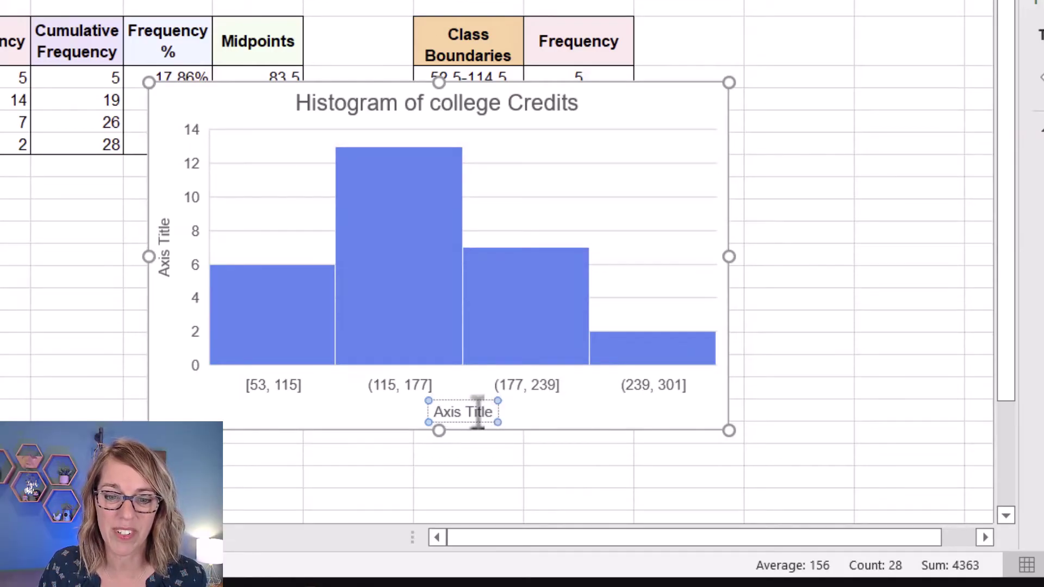
left_click_drag(492, 412, 435, 412)
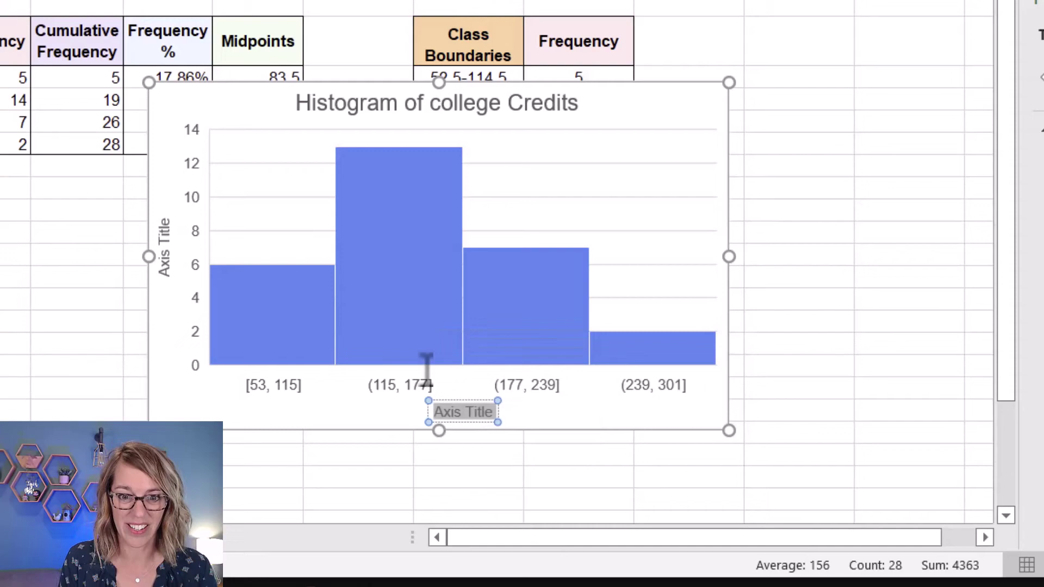
type("College cred")
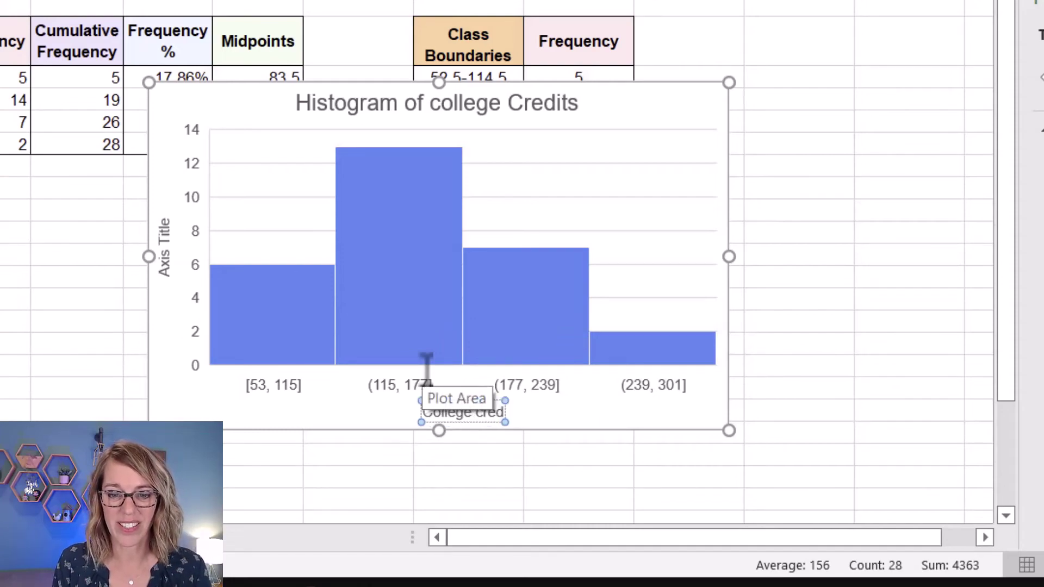
type("its")
key("Return")
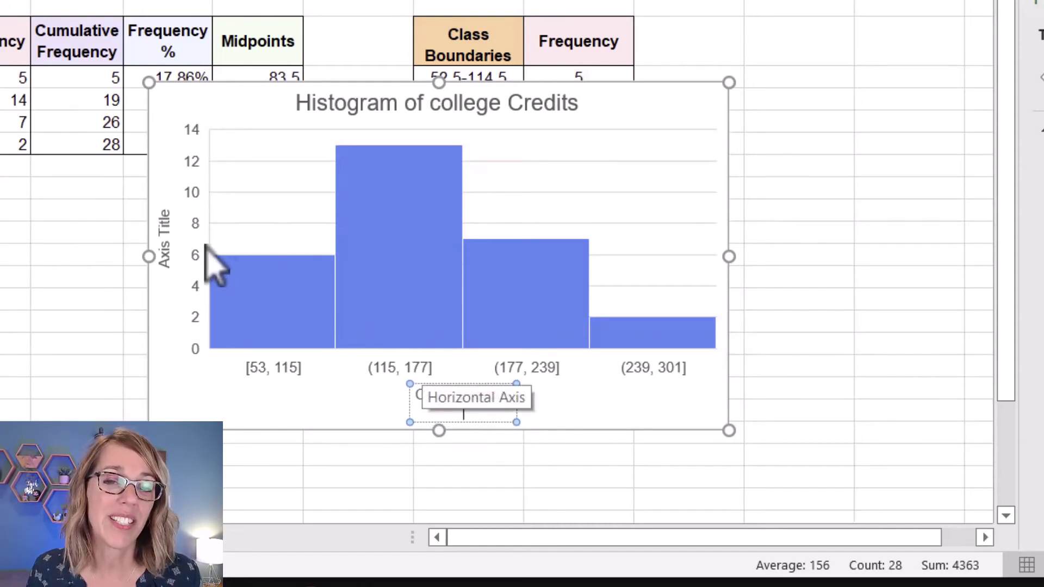
Step: Title the vertical axis 'Frequency' and show a count data label on each bar
left_click(163, 222)
triple_click(163, 223)
type("A")
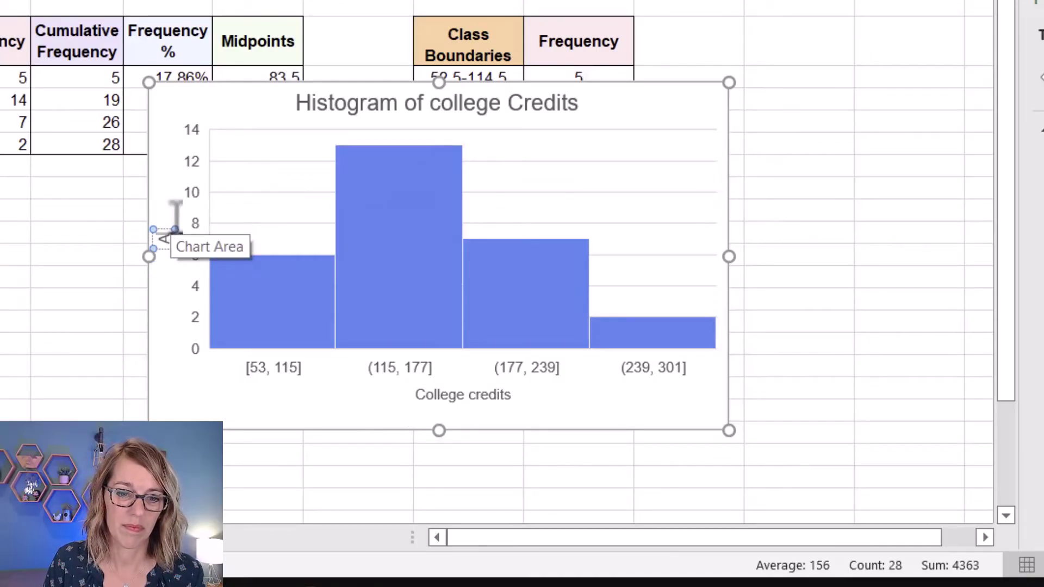
type("requency")
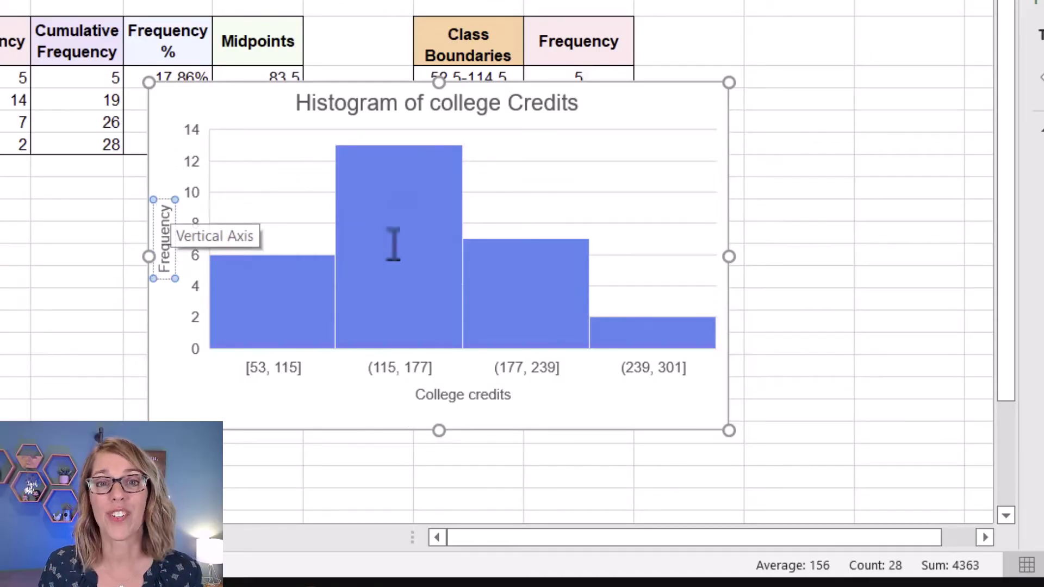
key("Escape")
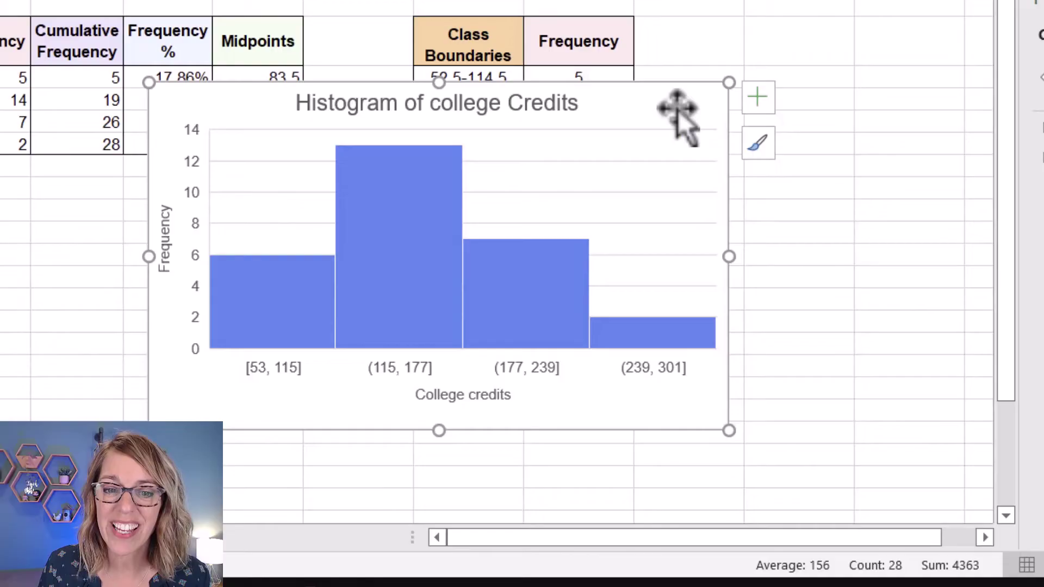
left_click(761, 98)
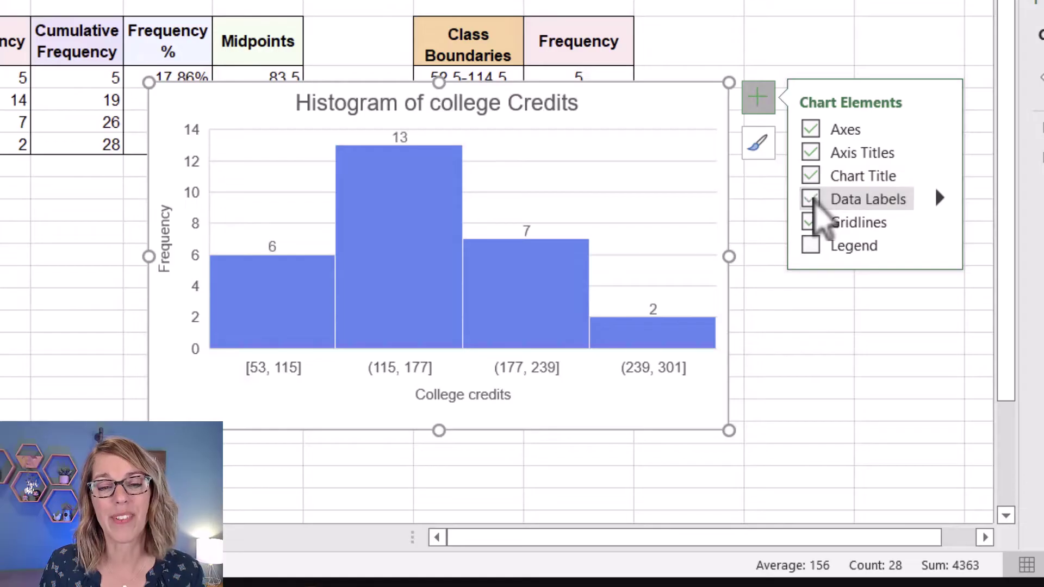
left_click(814, 201)
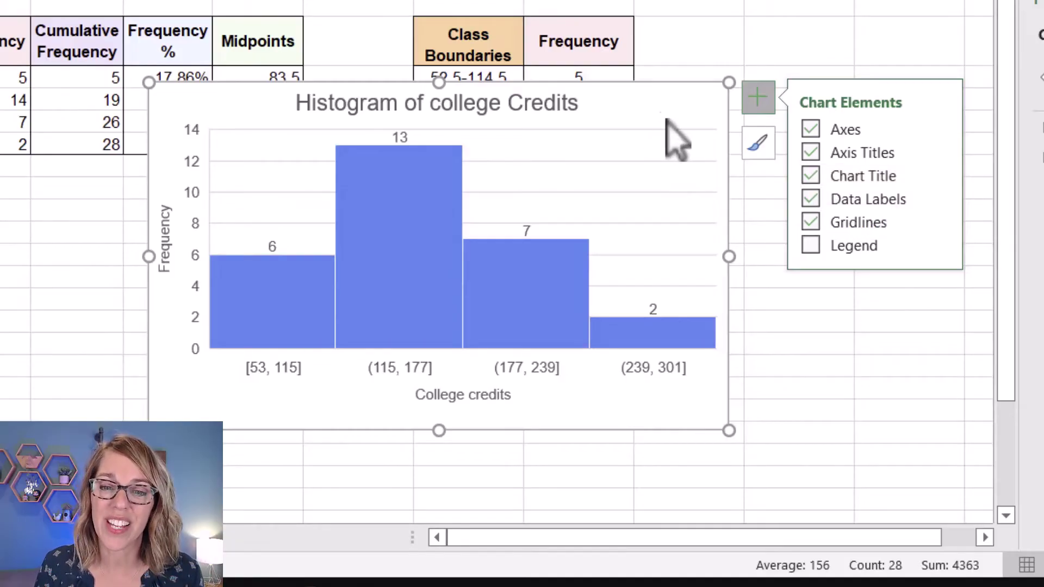
Step: Move the histogram below the tables and select the boundaries and frequencies in L3:M6
left_click_drag(664, 105, 0, 373)
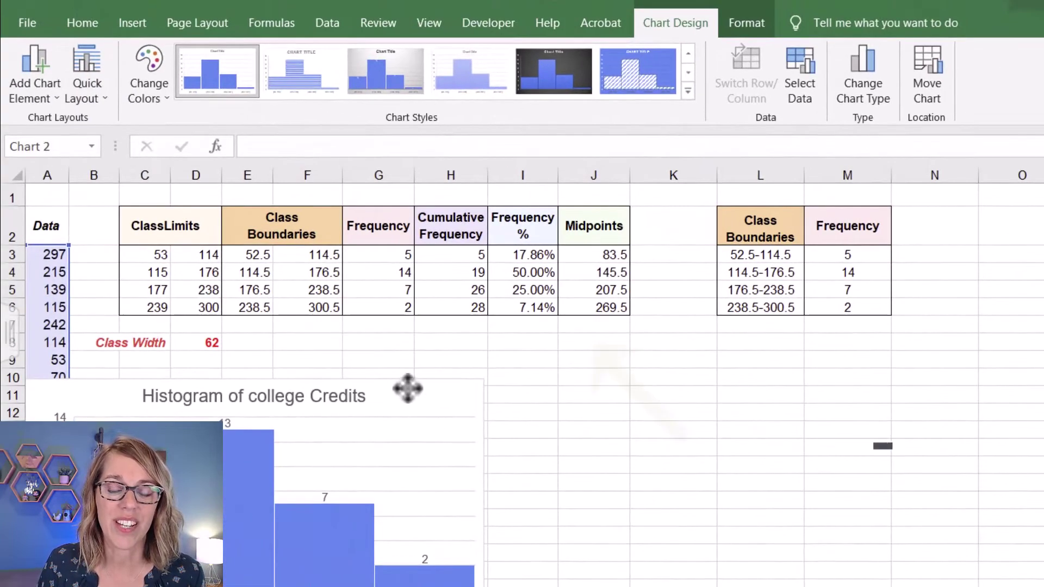
left_click_drag(457, 381, 531, 385)
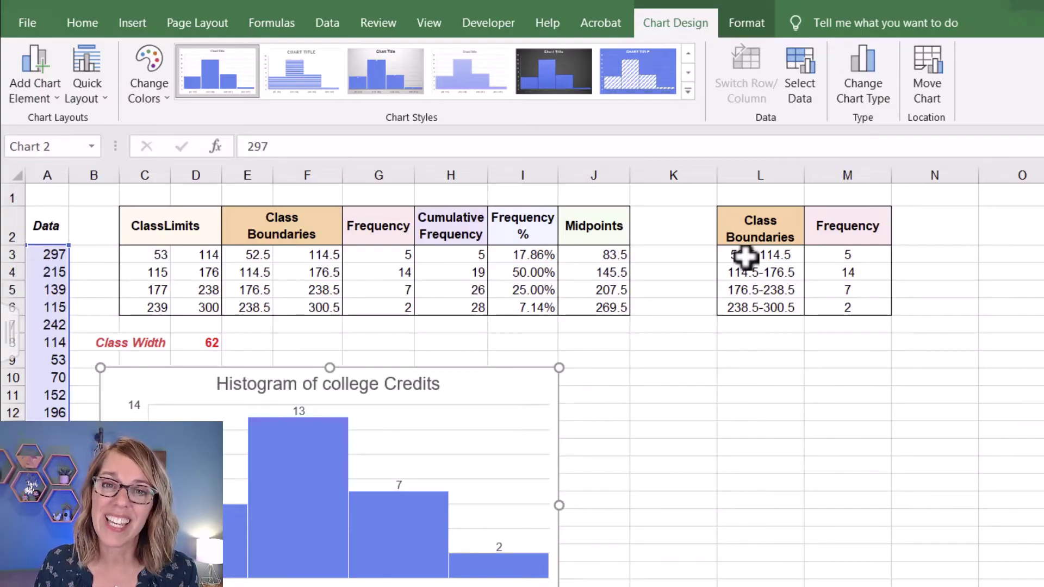
left_click_drag(744, 257, 821, 299)
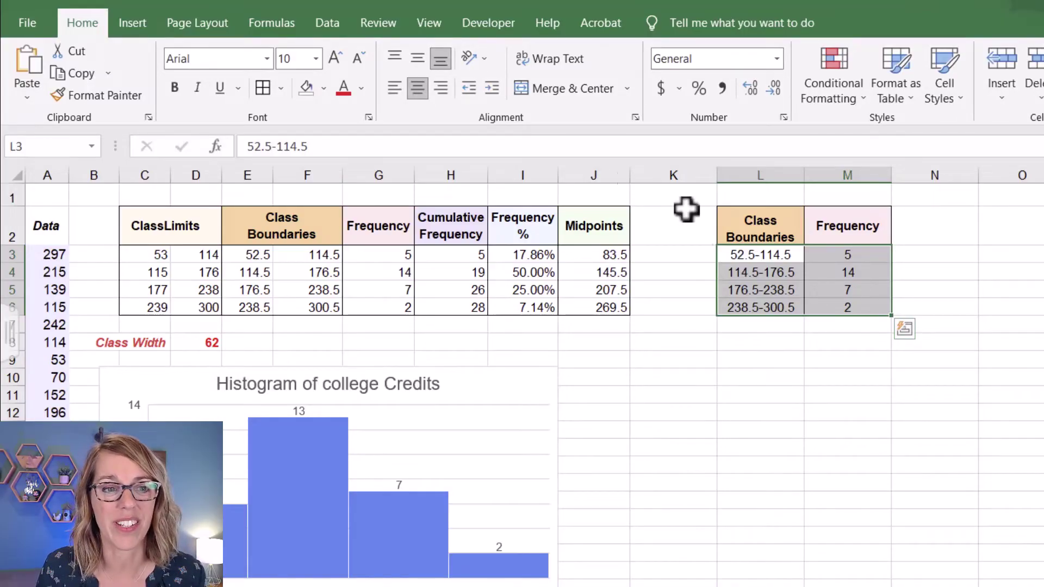
Step: Insert a 2-D Clustered Column chart of the frequencies by class-boundary range
left_click(140, 23)
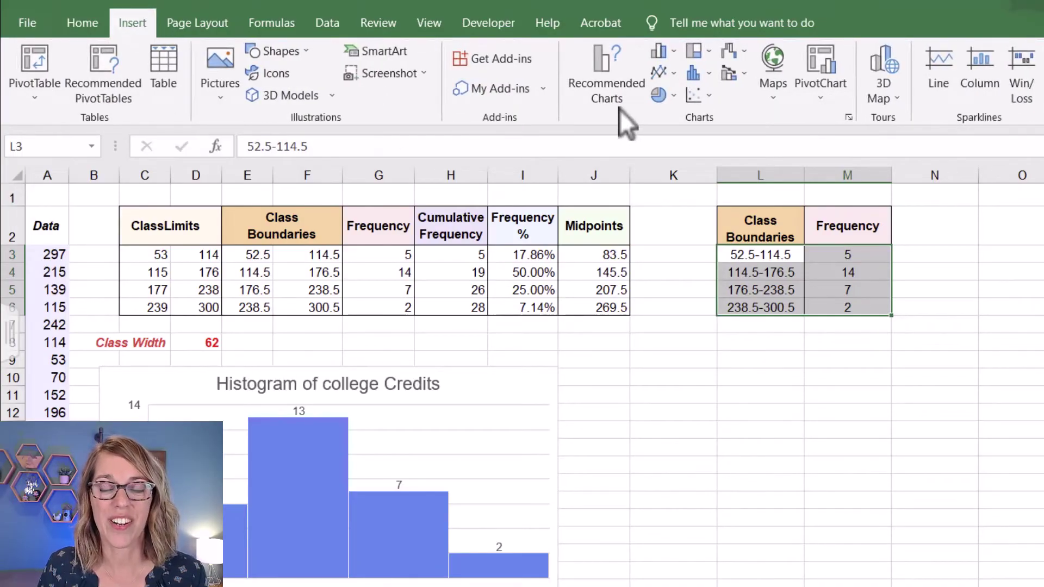
left_click(663, 60)
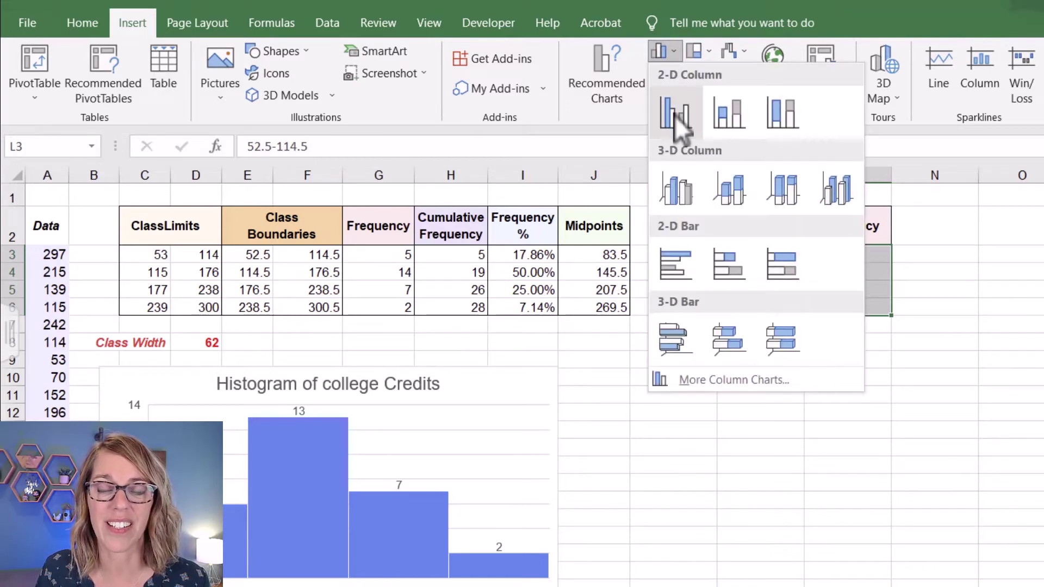
left_click(674, 115)
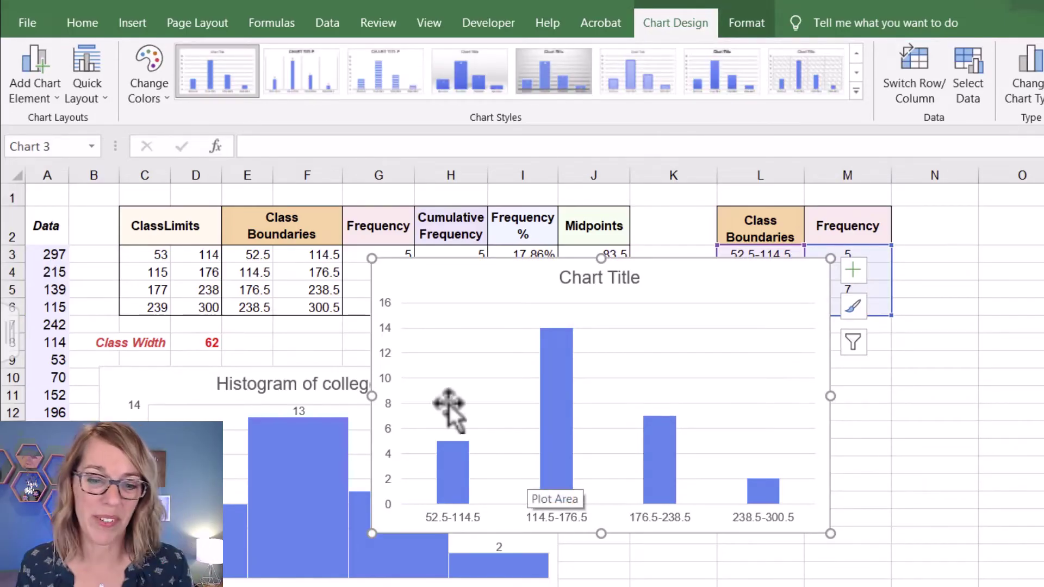
Step: Set the column series' Gap Width to 0% in Format Data Series
mouse_move(553, 452)
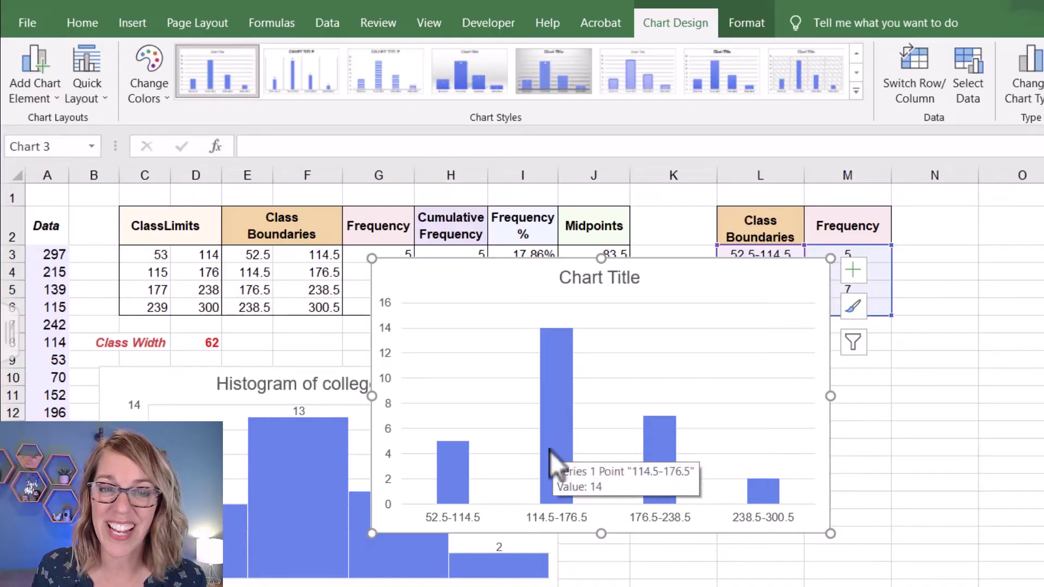
left_click(550, 451)
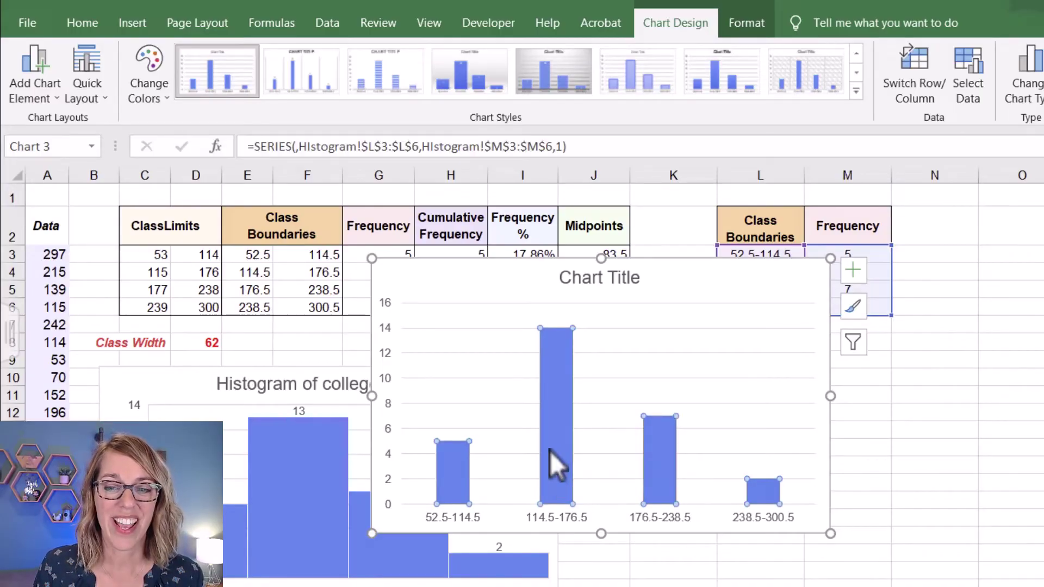
key("ctrl+1")
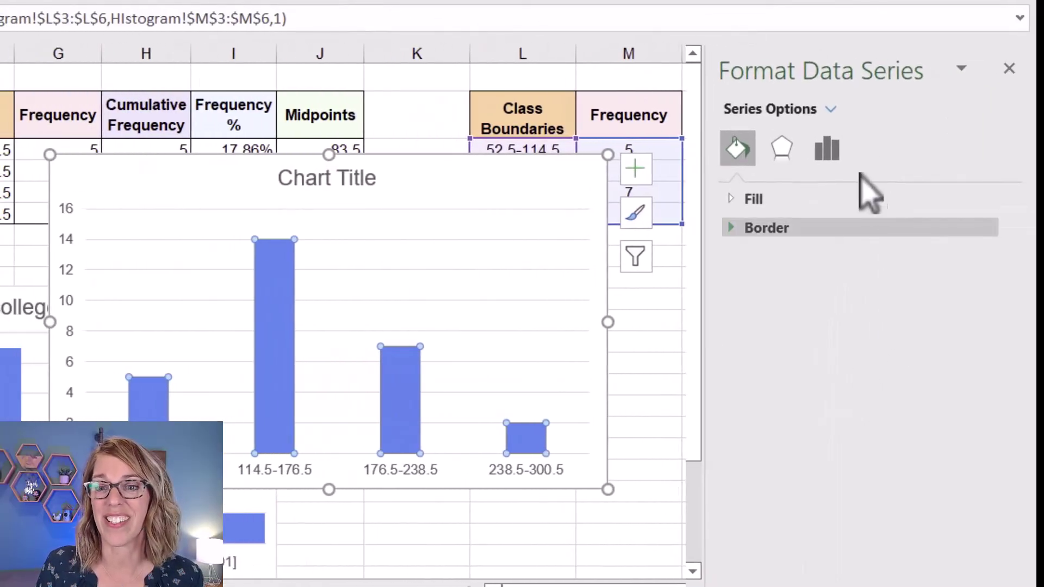
left_click(827, 150)
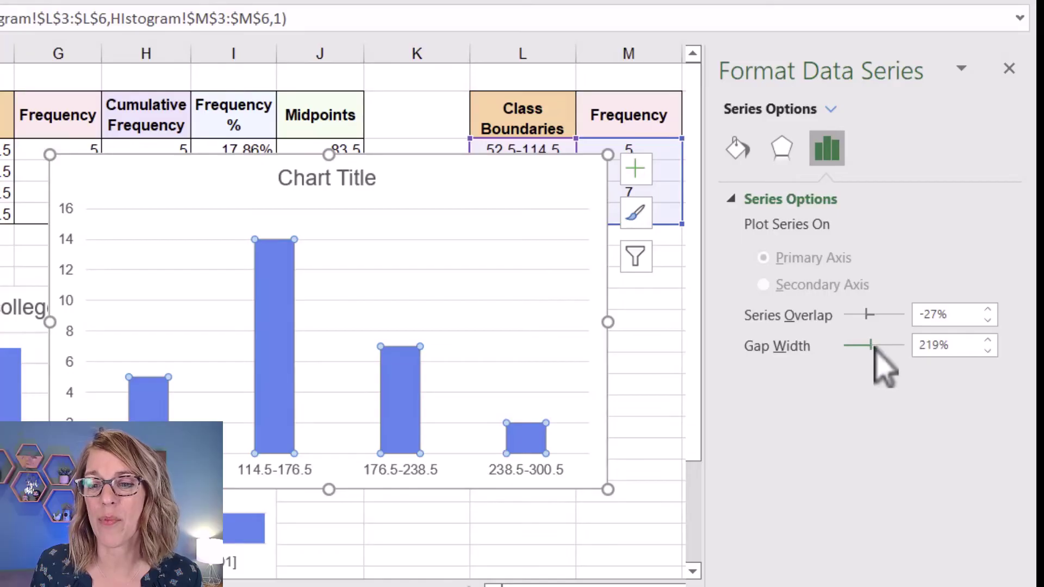
left_click_drag(871, 346, 845, 346)
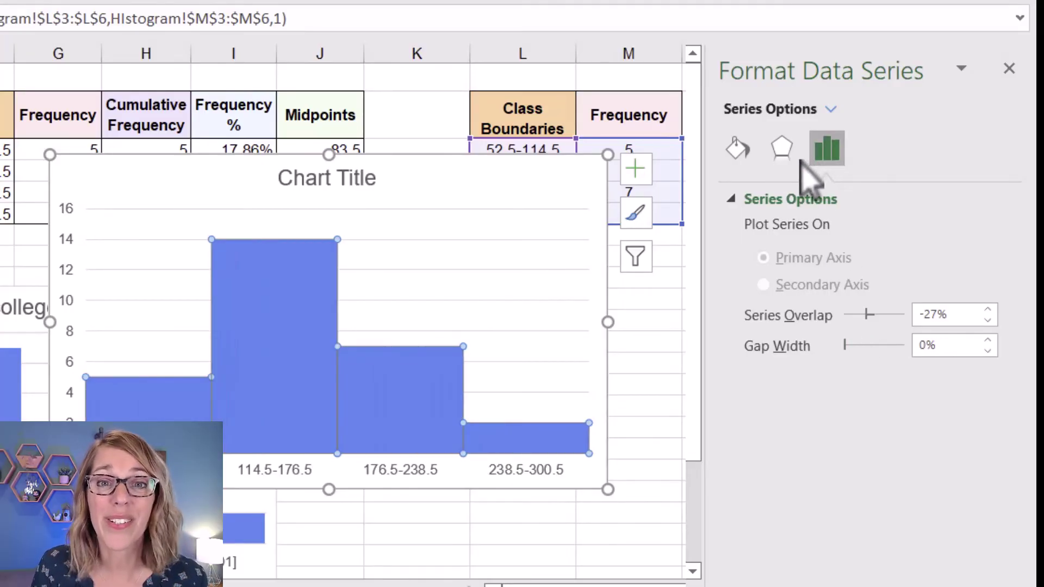
Step: Fill the chart's bars with light green
left_click(739, 147)
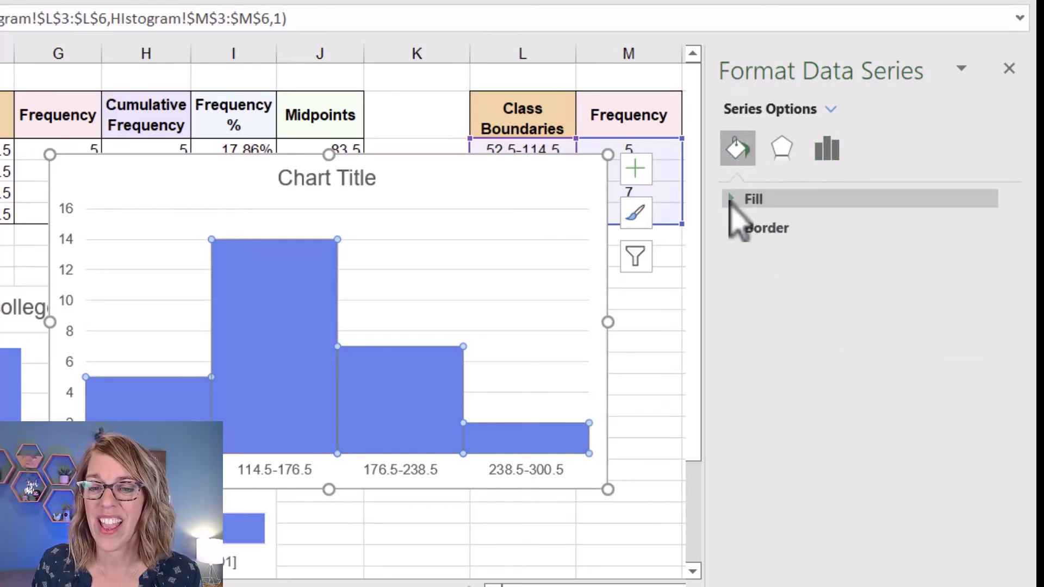
double_click(731, 200)
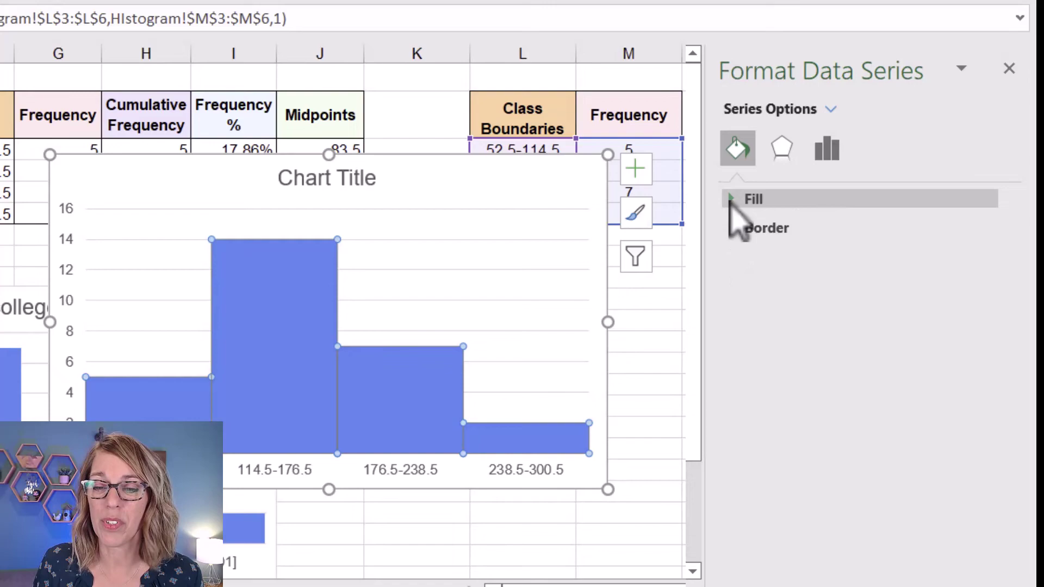
double_click(732, 200)
left_click(731, 200)
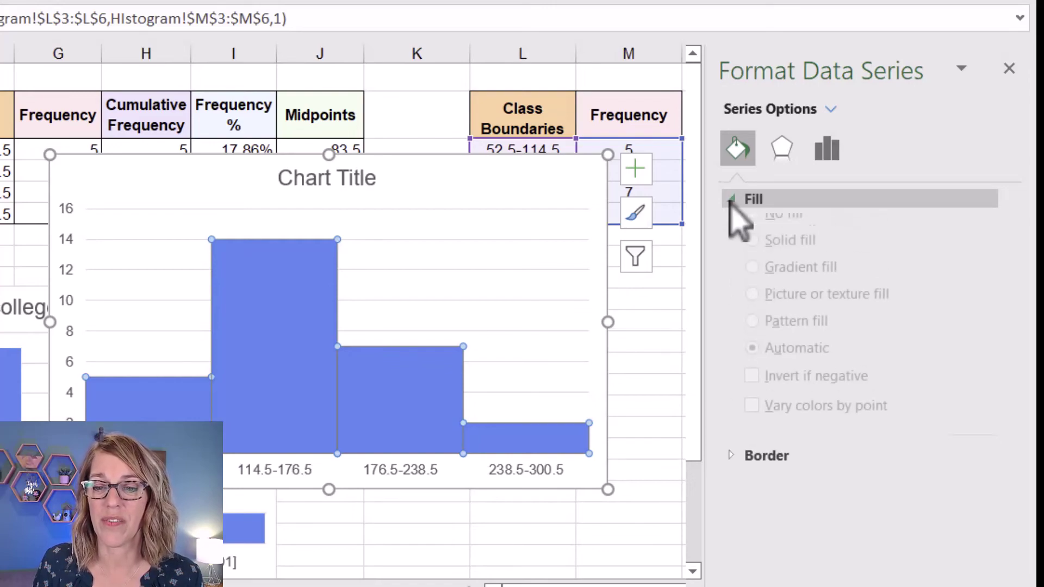
left_click(989, 471)
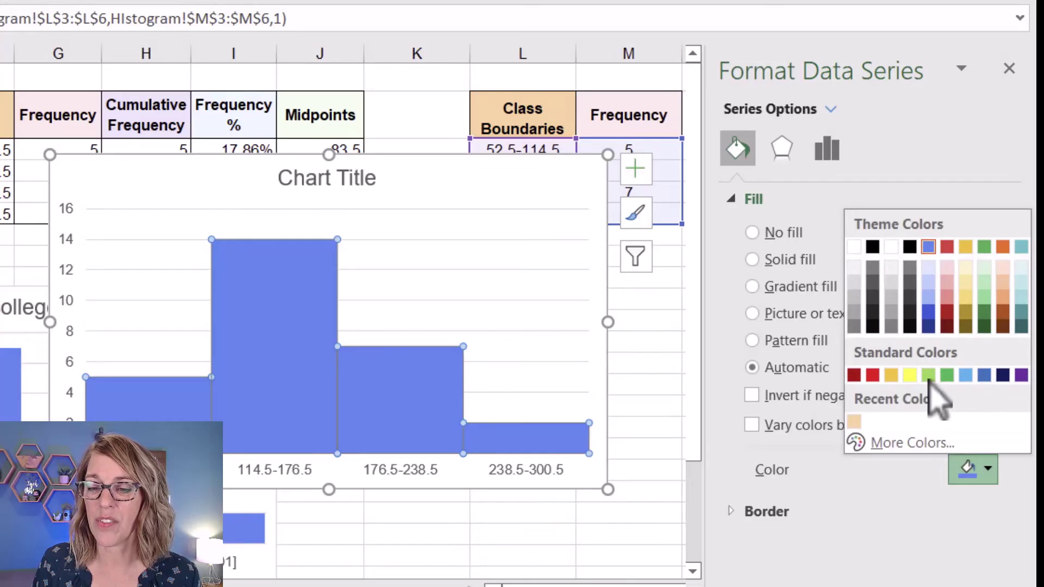
left_click(928, 375)
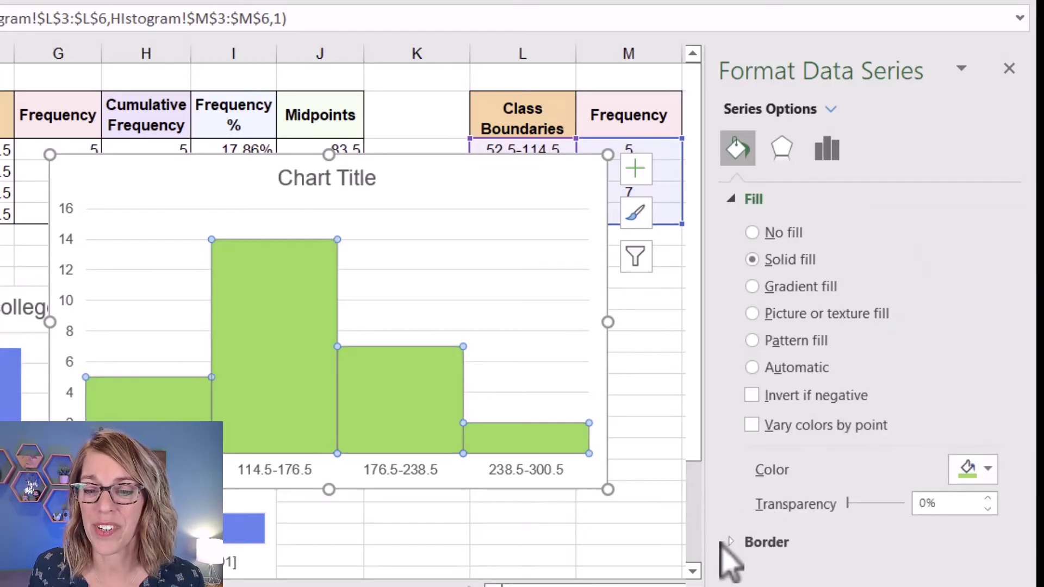
Step: Give the bars a solid black border line
left_click(731, 542)
scroll(880, 559, "down", 2)
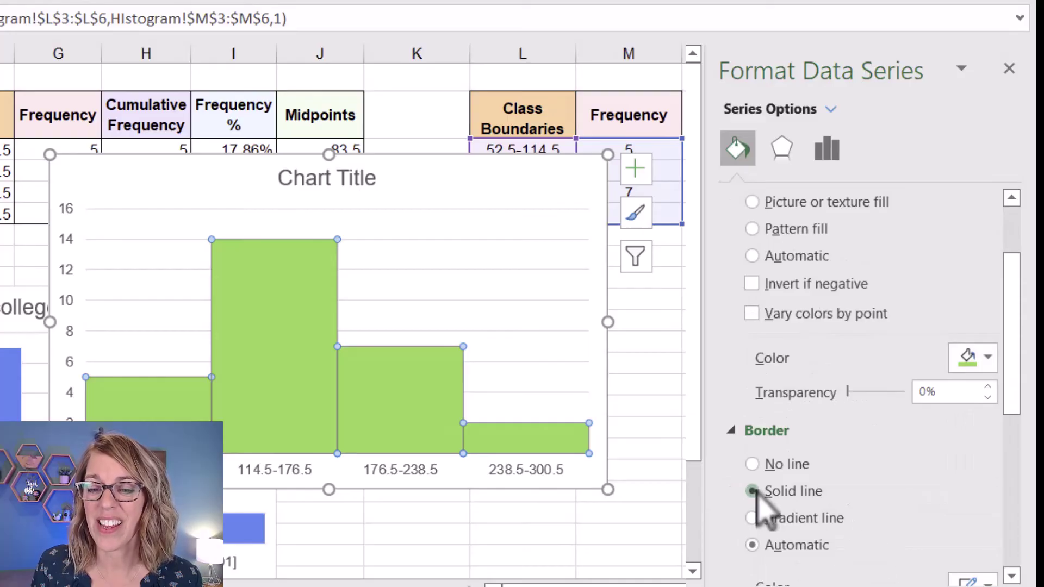
left_click(753, 491)
scroll(940, 522, "down", 2)
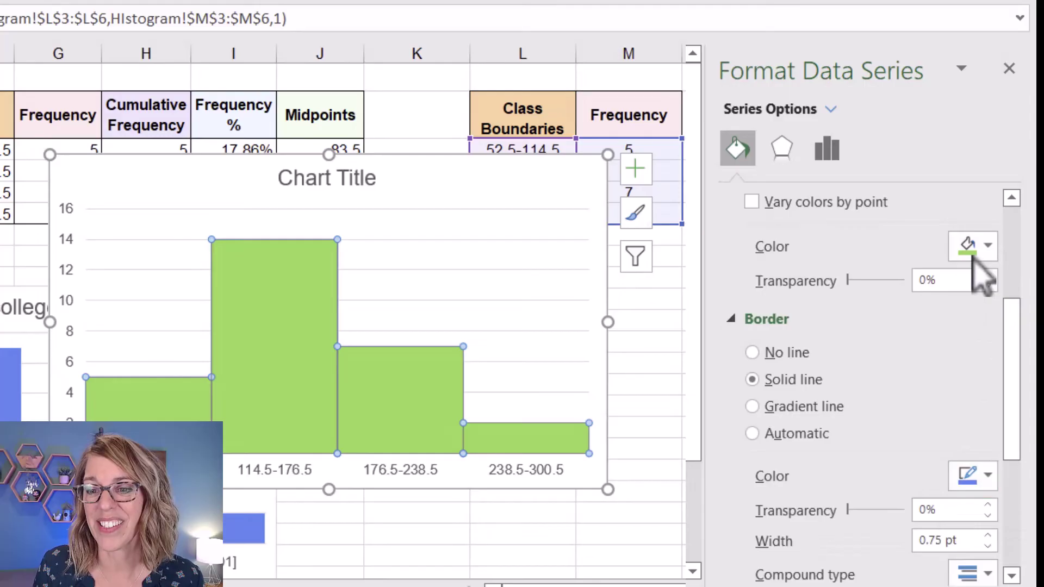
left_click(988, 476)
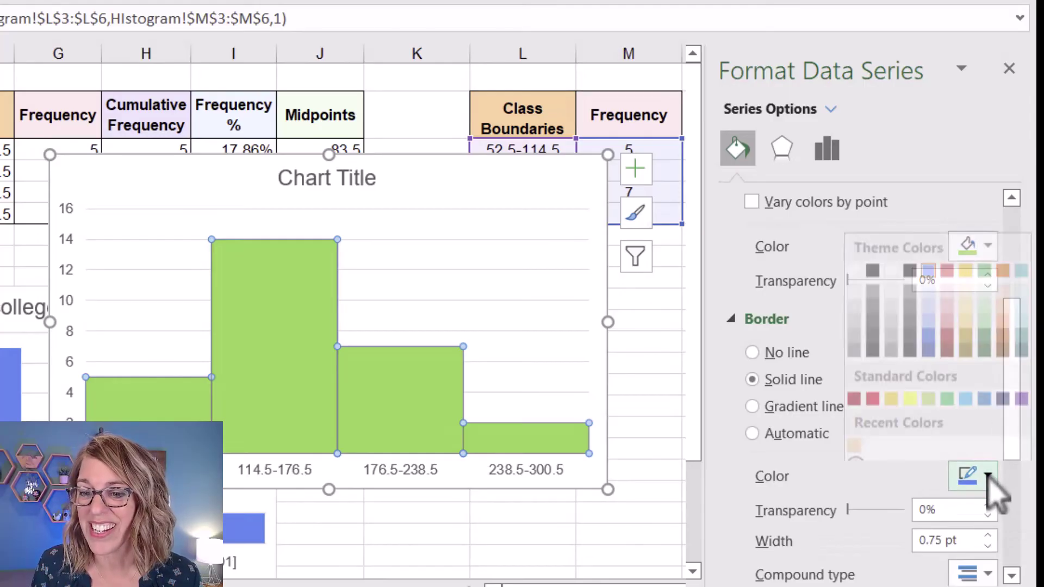
left_click(872, 254)
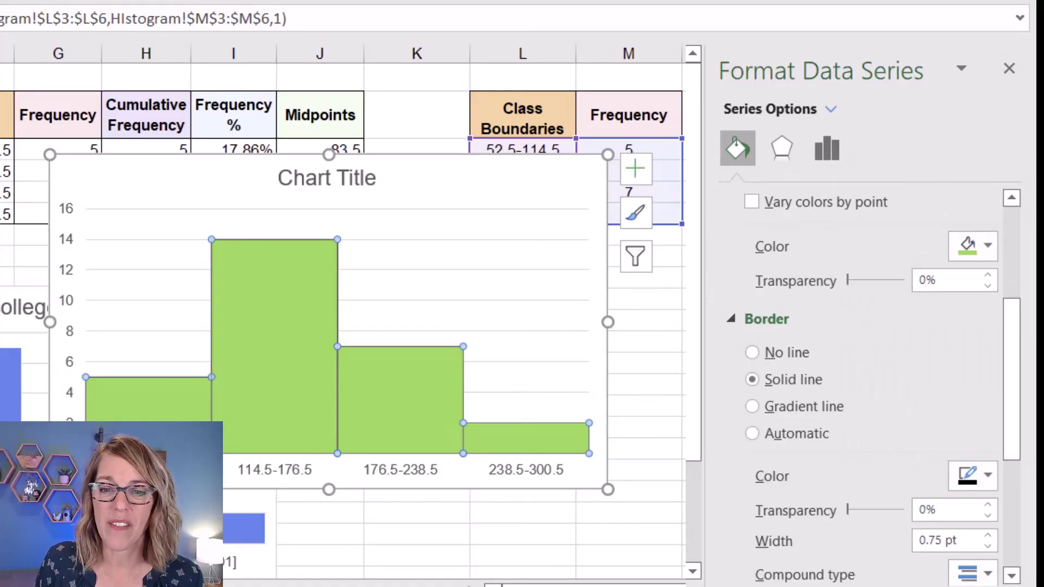
left_click(478, 301)
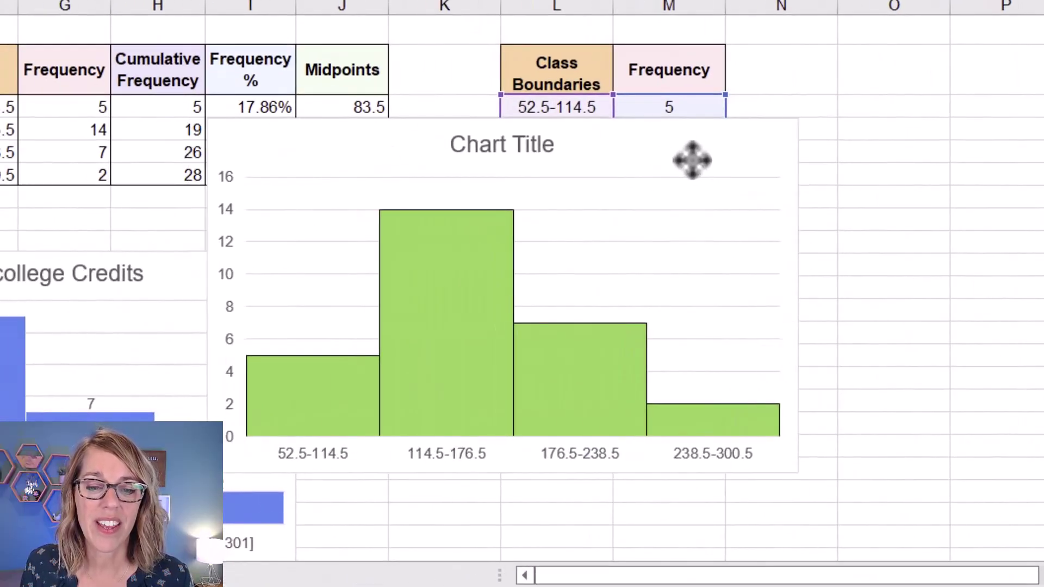
Step: Title the green chart 'Histogram of College Credits'
left_click(686, 163)
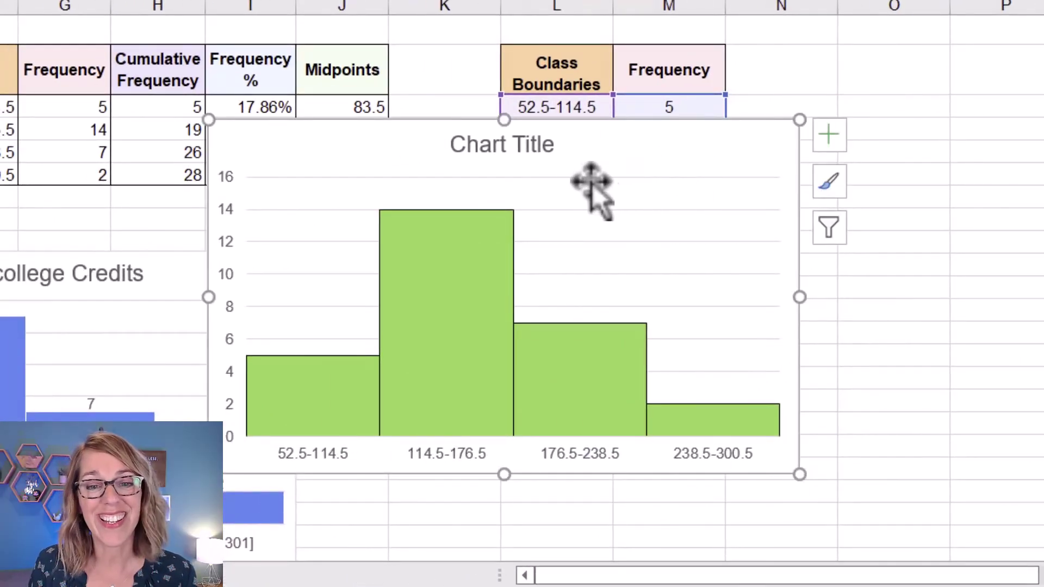
double_click(552, 147)
key("ctrl+a")
key("BackSpace")
type("Histogram of College Credits")
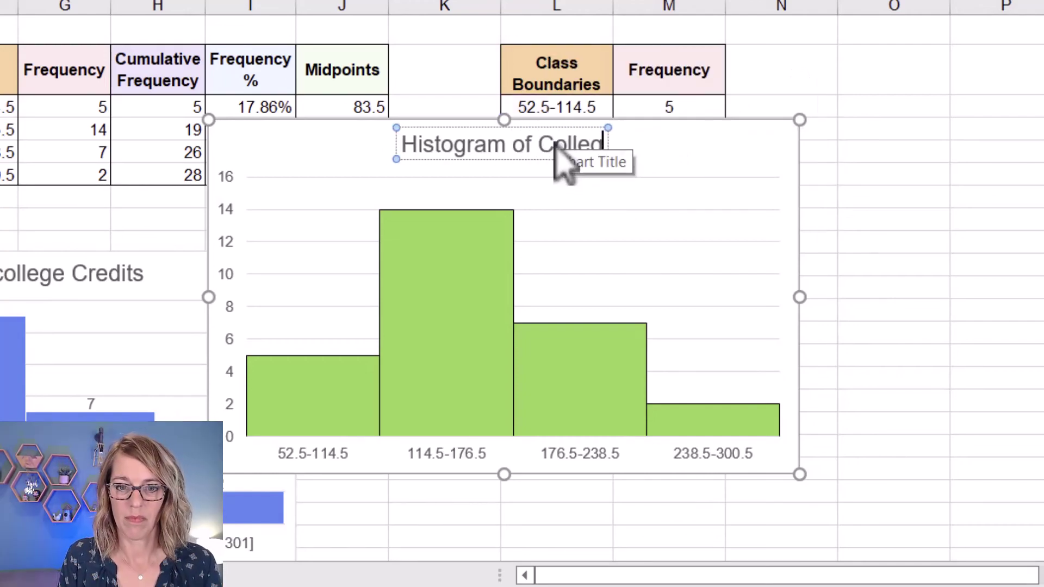
Step: Add data labels and axis titles 'College Credits' and 'Frequency'
left_click(827, 134)
left_click(883, 238)
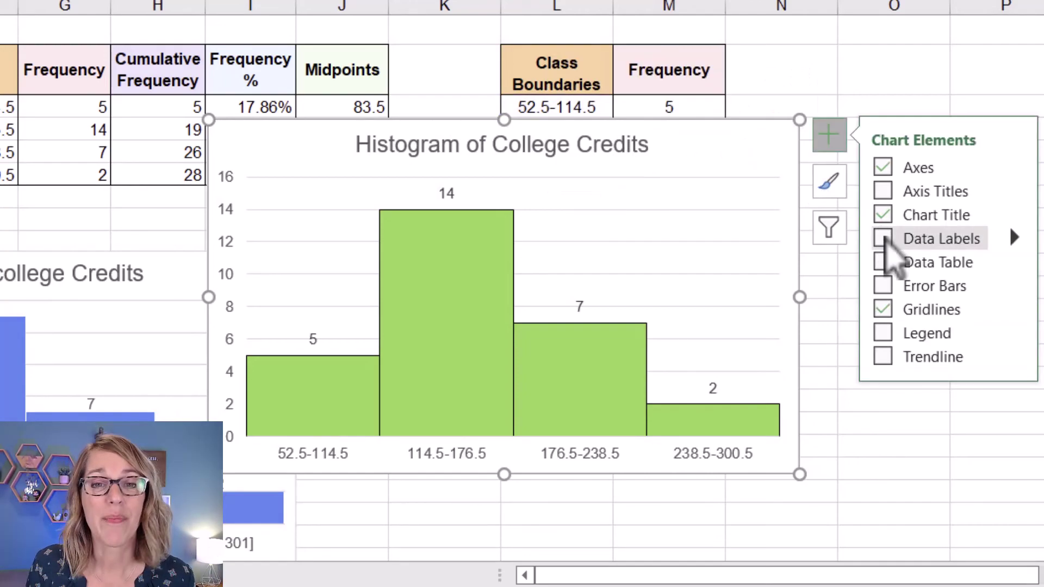
left_click(883, 190)
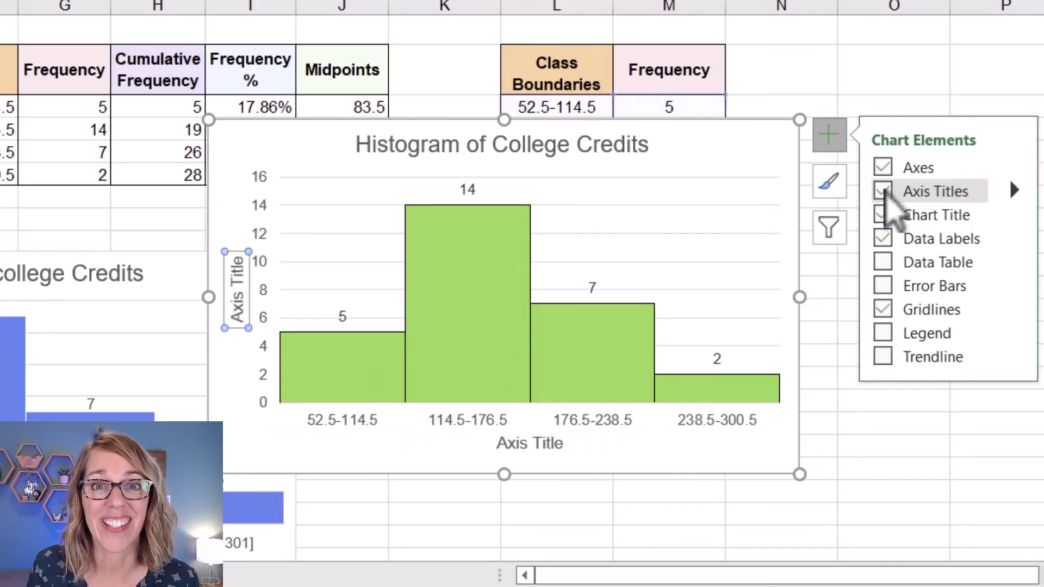
triple_click(508, 443)
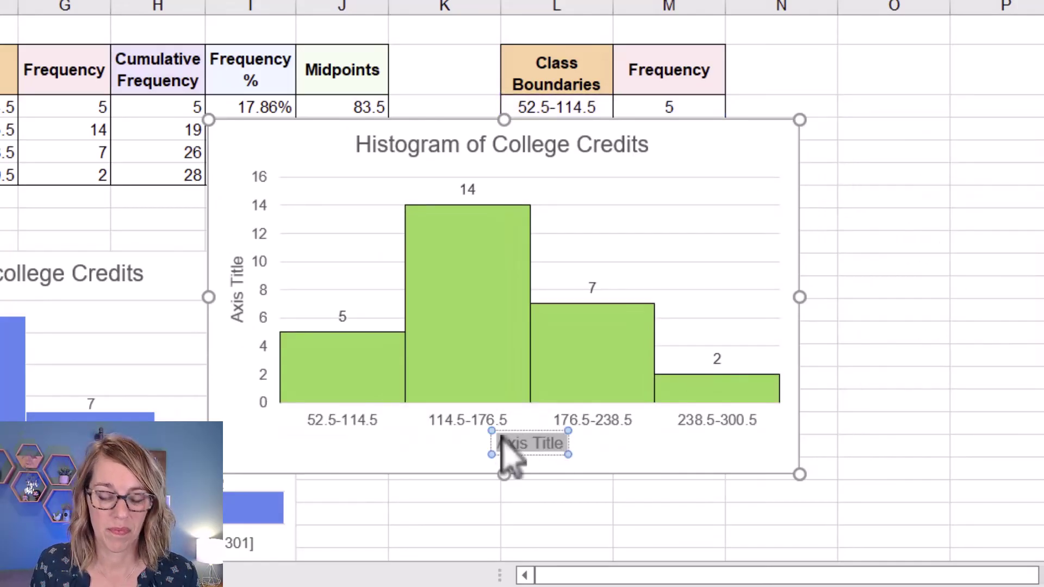
type("College Credits")
triple_click(243, 289)
type("Frequency")
left_click_drag(707, 170, 767, 175)
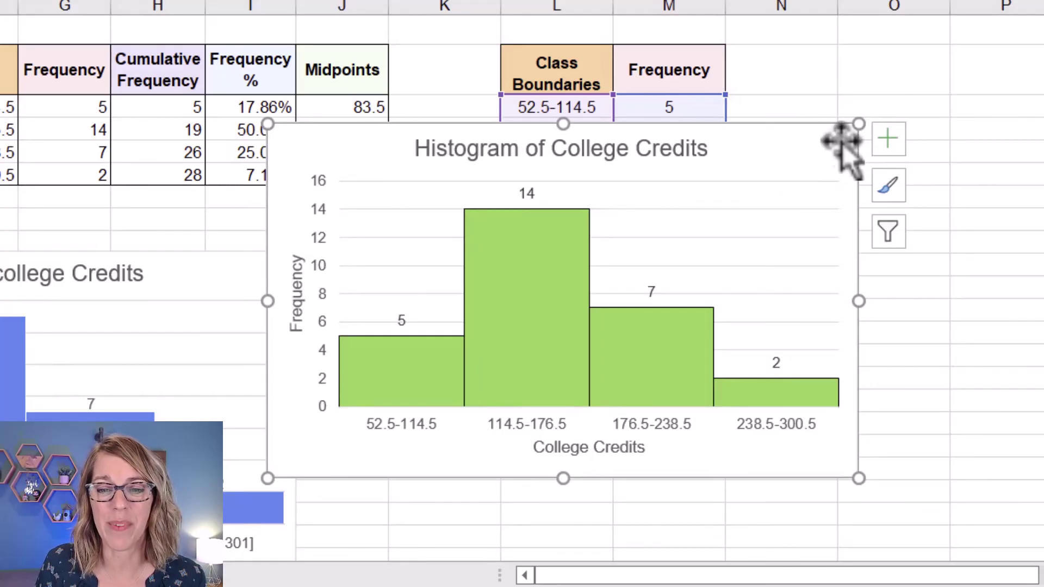
Step: Drag the green histogram up and right so it sits beside the class boundaries table
left_click_drag(843, 139, 970, 494)
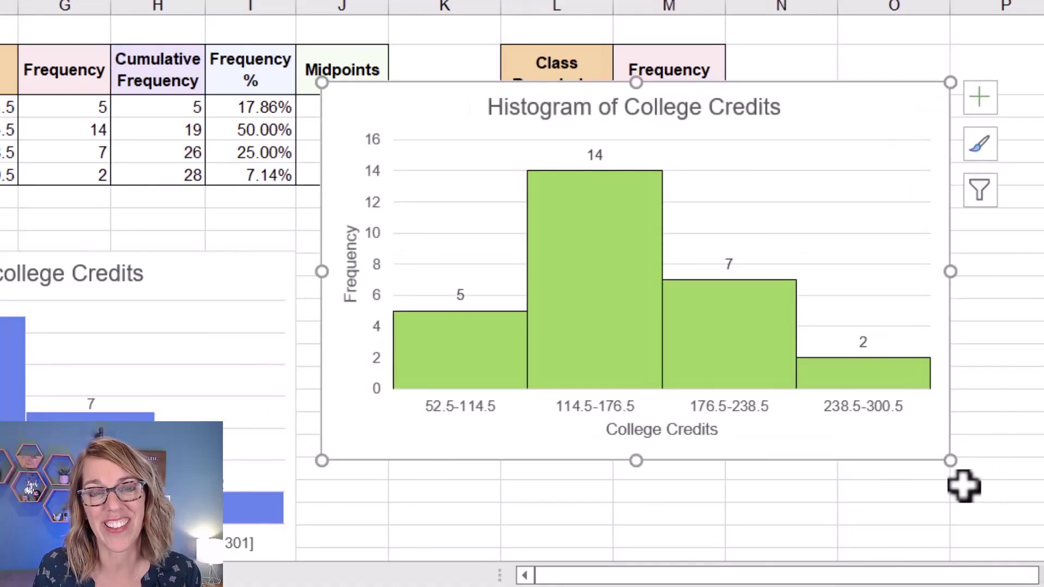